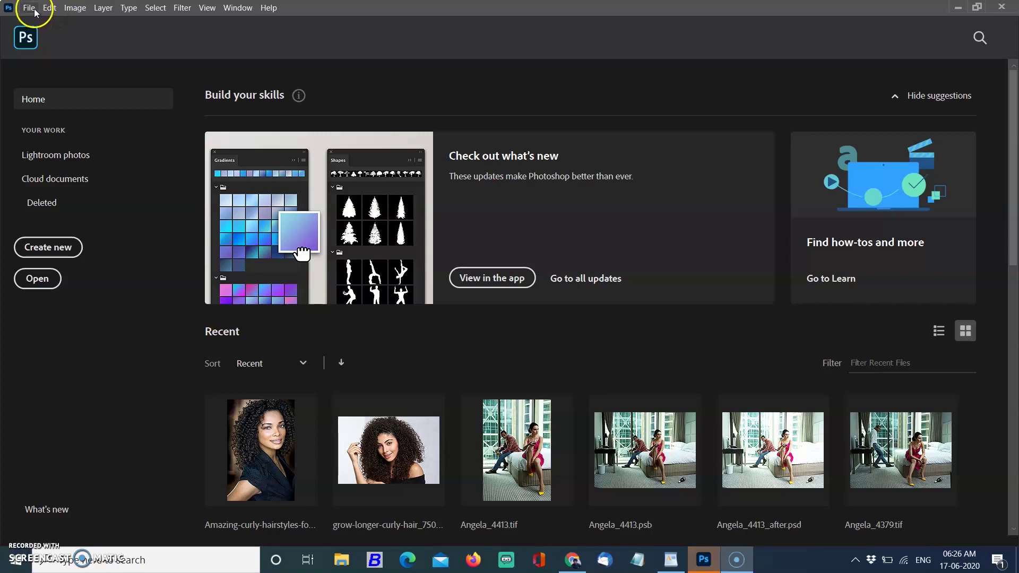
Open the hair-care-tips-for-naturally-curly-hair.jpg portrait.
{"action": "left_click", "coordinate": [29, 7]}
{"action": "left_click", "coordinate": [49, 37]}
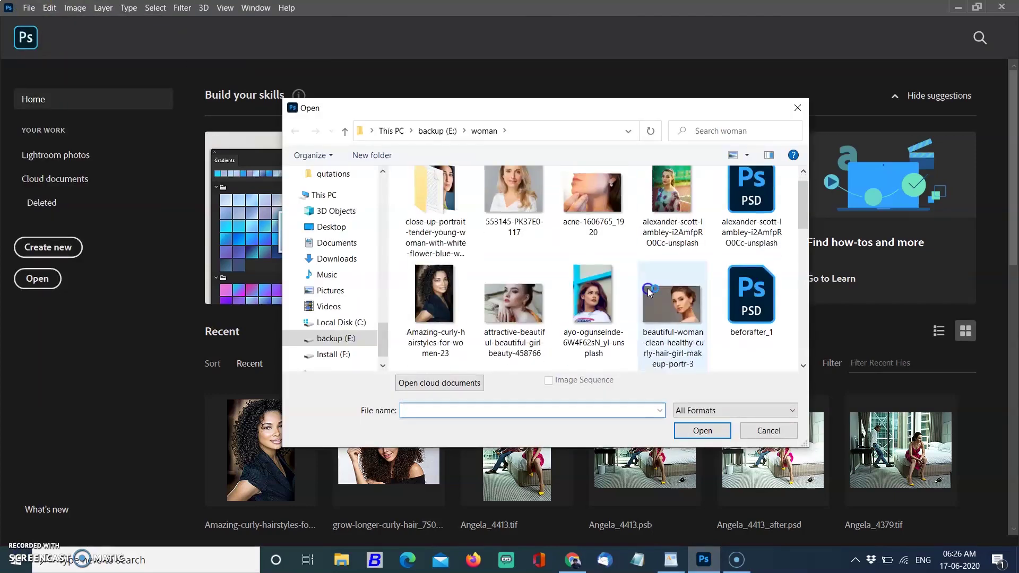
{"action": "scroll", "coordinate": [648, 289], "scroll_direction": "down", "scroll_amount": 2}
{"action": "left_click", "coordinate": [587, 317]}
{"action": "double_click", "coordinate": [587, 317]}
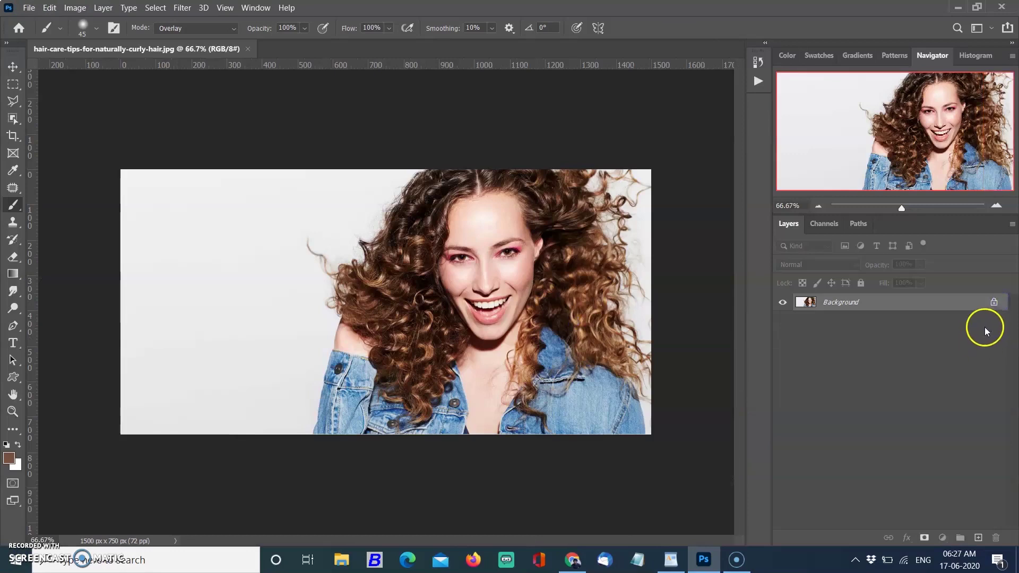
Unlock the background into Layer 0 and duplicate it as Layer 0 copy.
{"action": "left_click", "coordinate": [994, 302]}
{"action": "key", "text": "ctrl+j"}
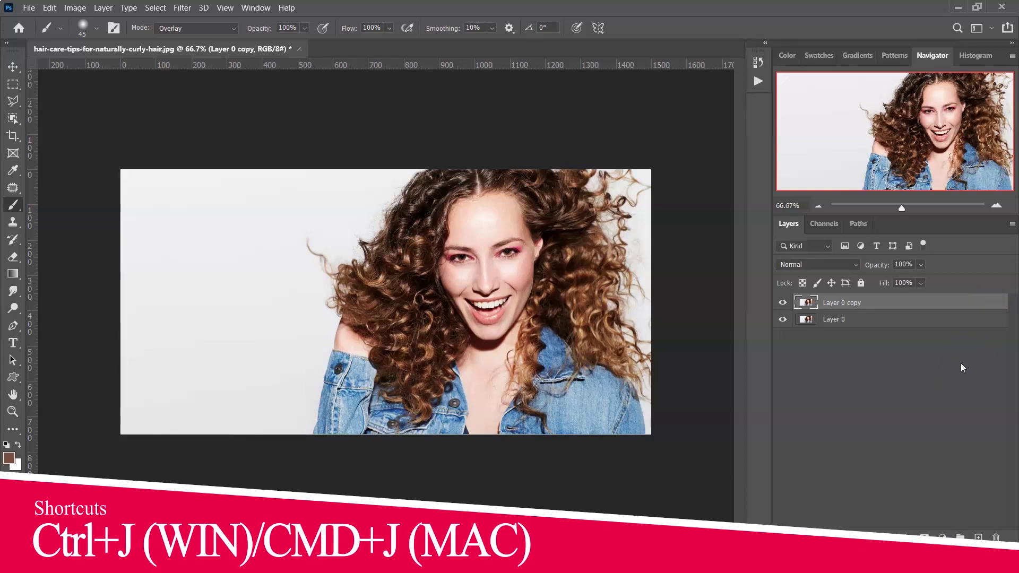
{"action": "left_click", "coordinate": [16, 118]}
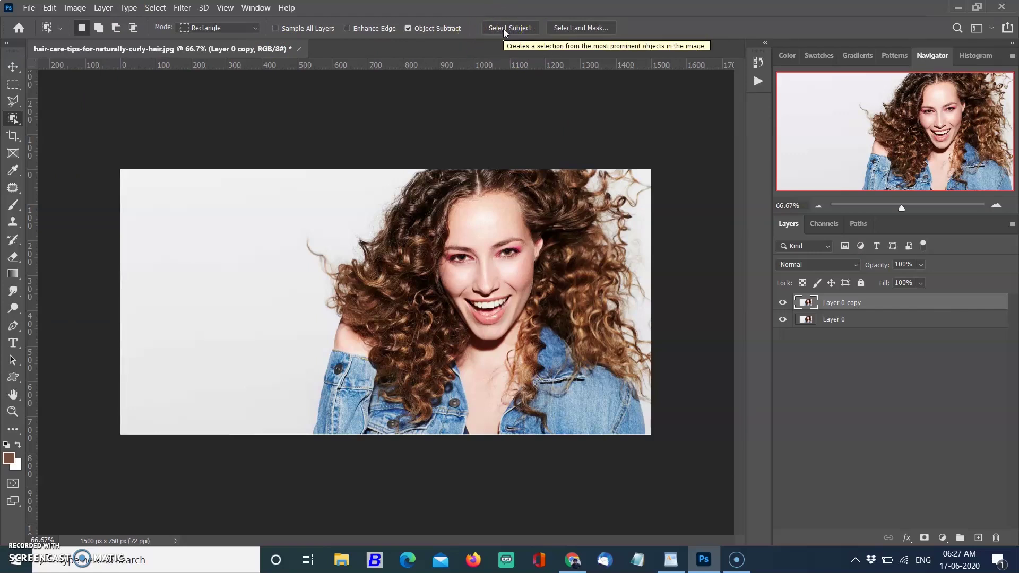
Select the woman with Select Subject and add a layer mask to Layer 0 copy.
{"action": "left_click", "coordinate": [505, 31]}
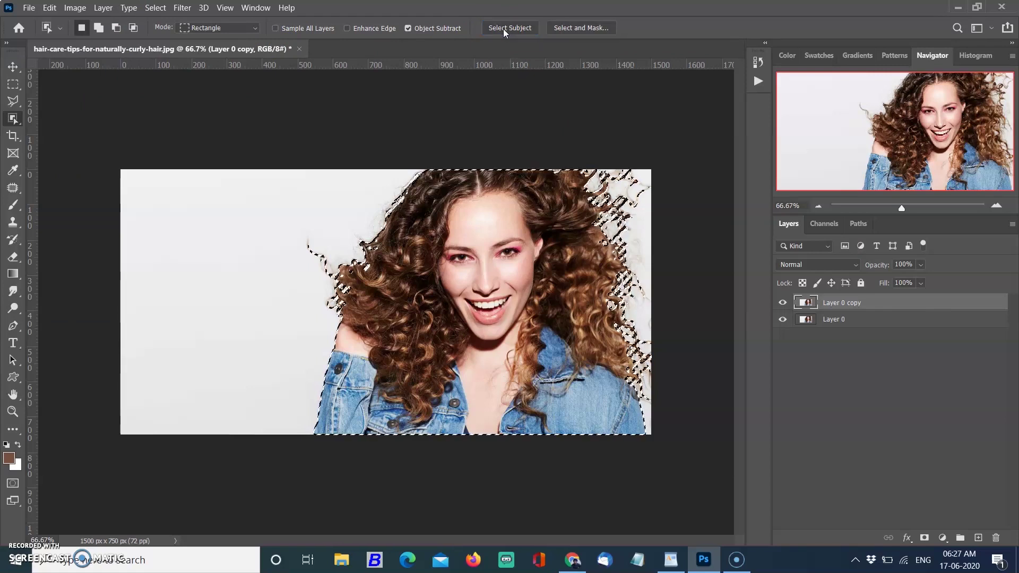
{"action": "scroll", "coordinate": [484, 218], "scroll_direction": "up", "scroll_amount": 3, "text": "alt"}
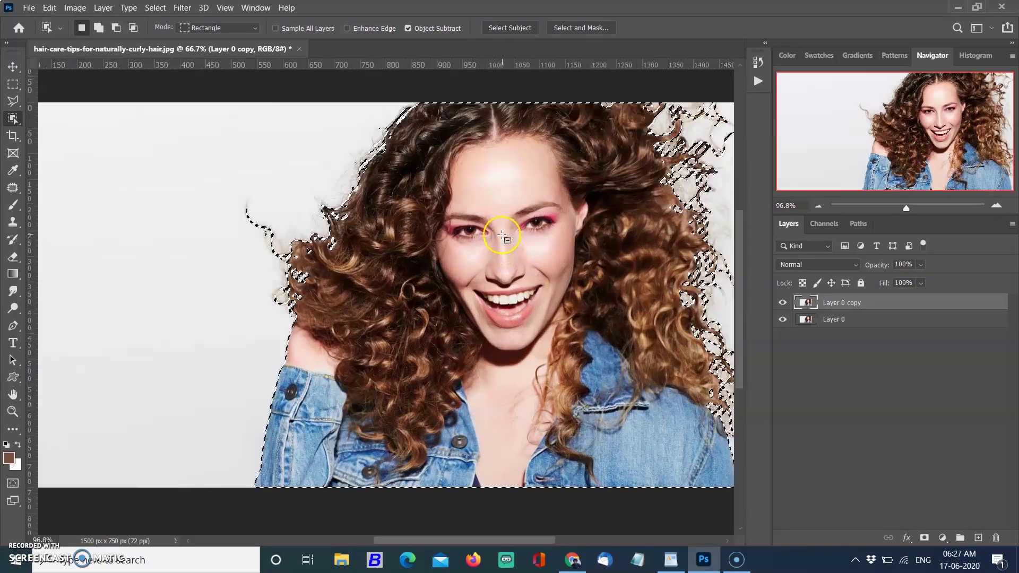
{"action": "left_click", "coordinate": [923, 537]}
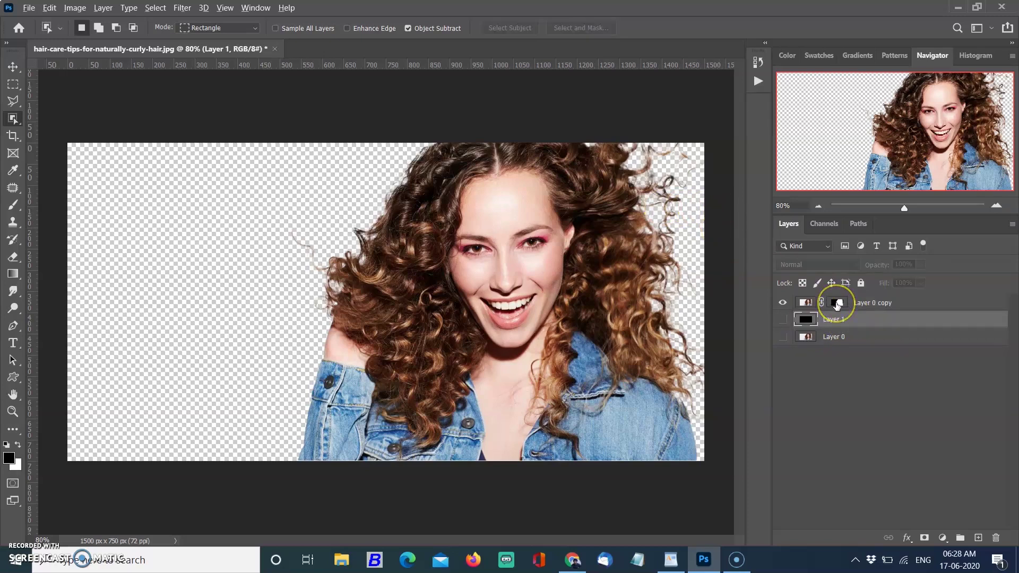
Inspect the layer mask in black and white, then fill Layer 1 with black.
{"action": "left_click", "coordinate": [837, 302], "text": "alt"}
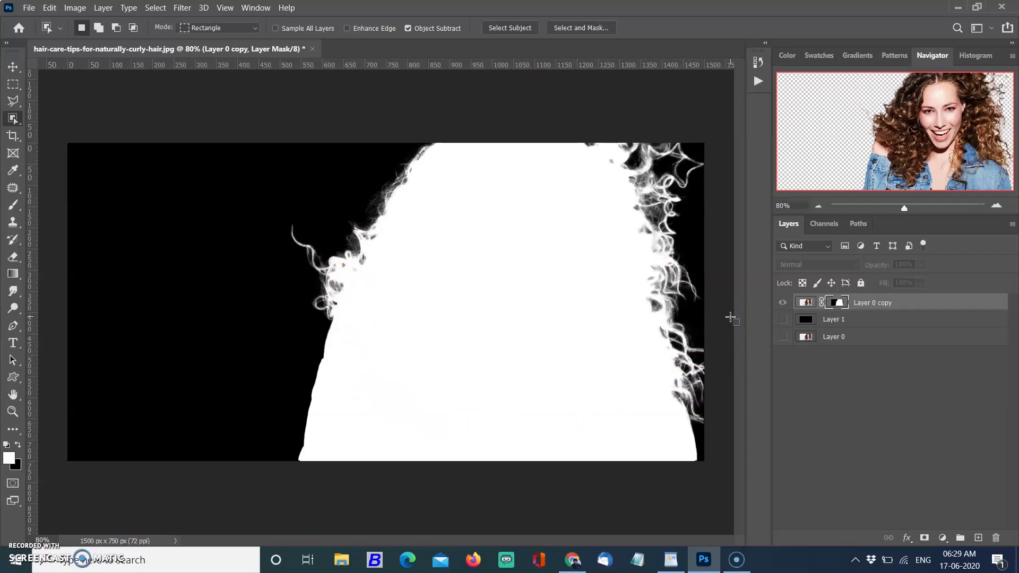
{"action": "left_click", "coordinate": [800, 300]}
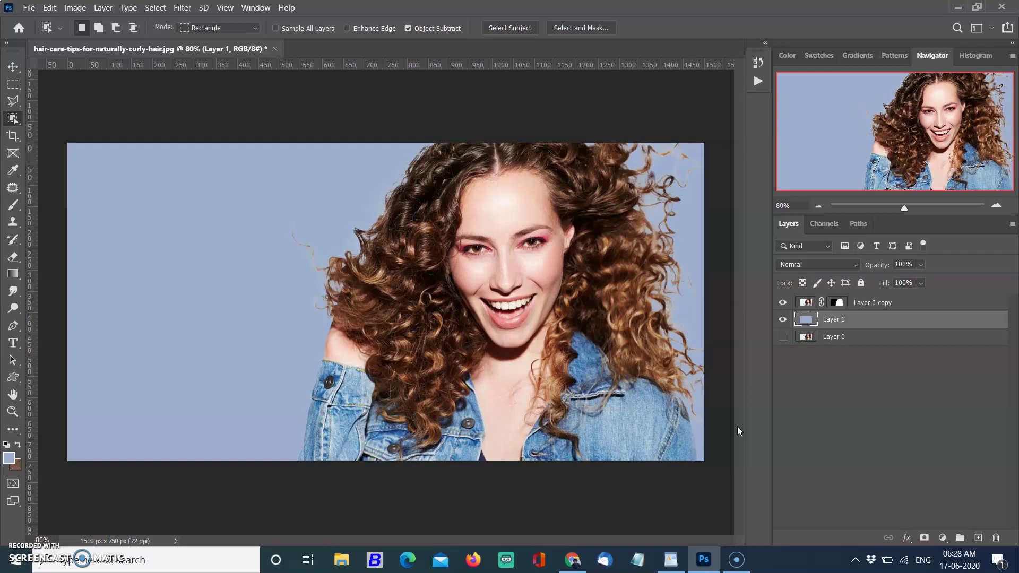
{"action": "key", "text": "alt+BackSpace"}
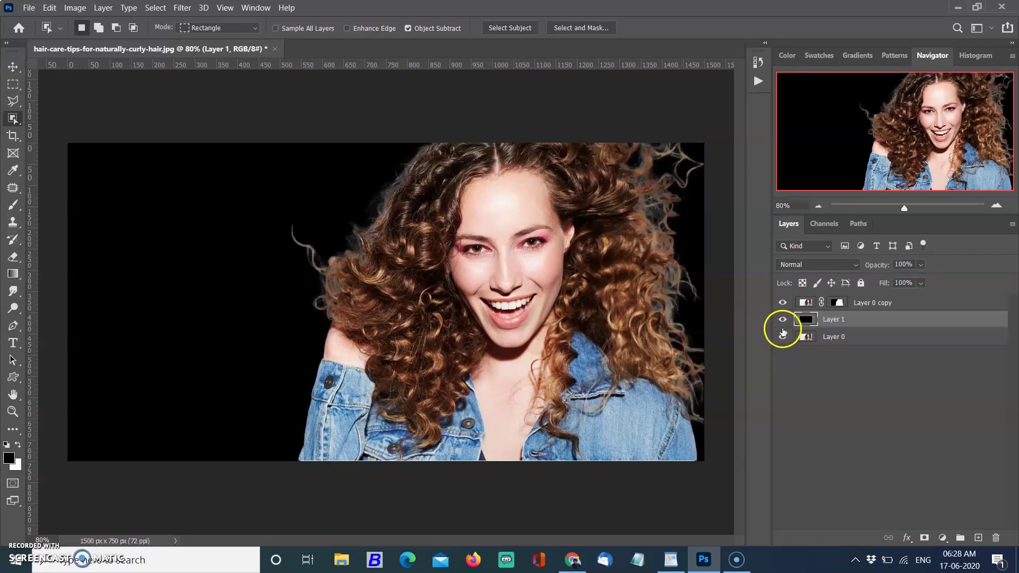
Hide Layer 1 and Layer 0 to show transparency, and add a new empty Layer 2.
{"action": "left_click", "coordinate": [783, 320]}
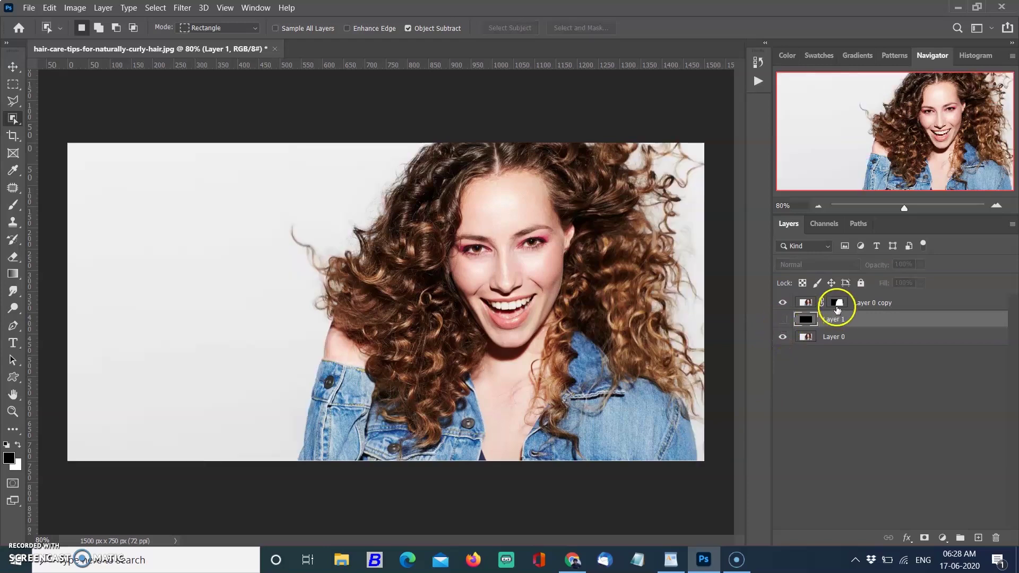
{"action": "left_click", "coordinate": [782, 336]}
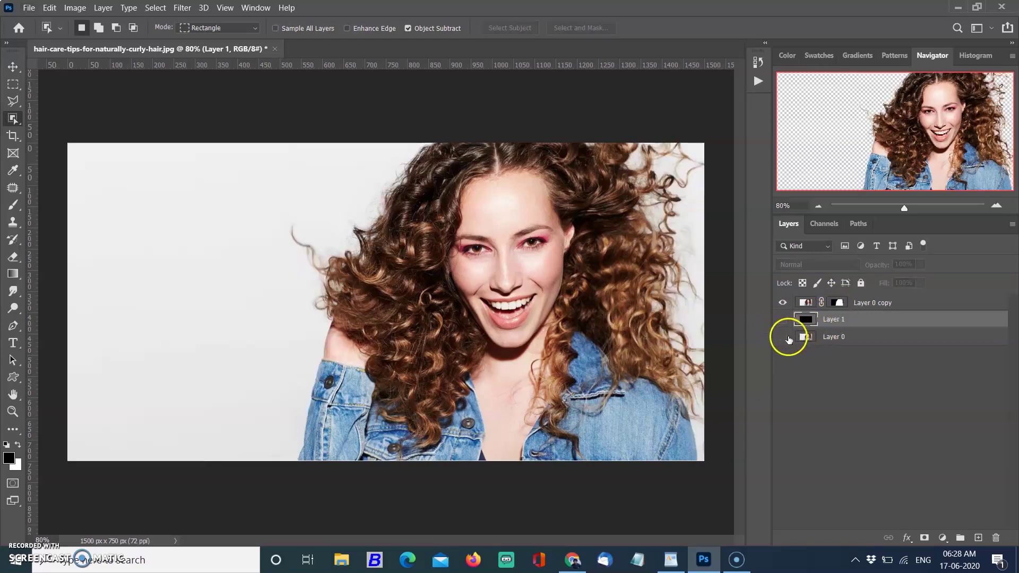
{"action": "left_click", "coordinate": [977, 537]}
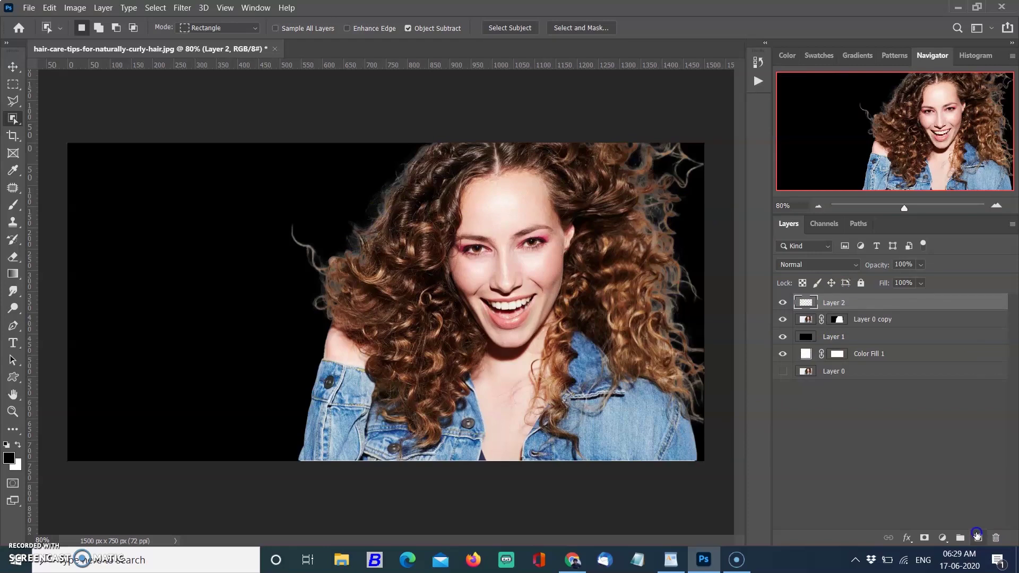
Set Layer 2 to Color blend mode and the Eyedropper to 11 by 11 Average.
{"action": "key", "text": "b"}
{"action": "left_click", "coordinate": [817, 264]}
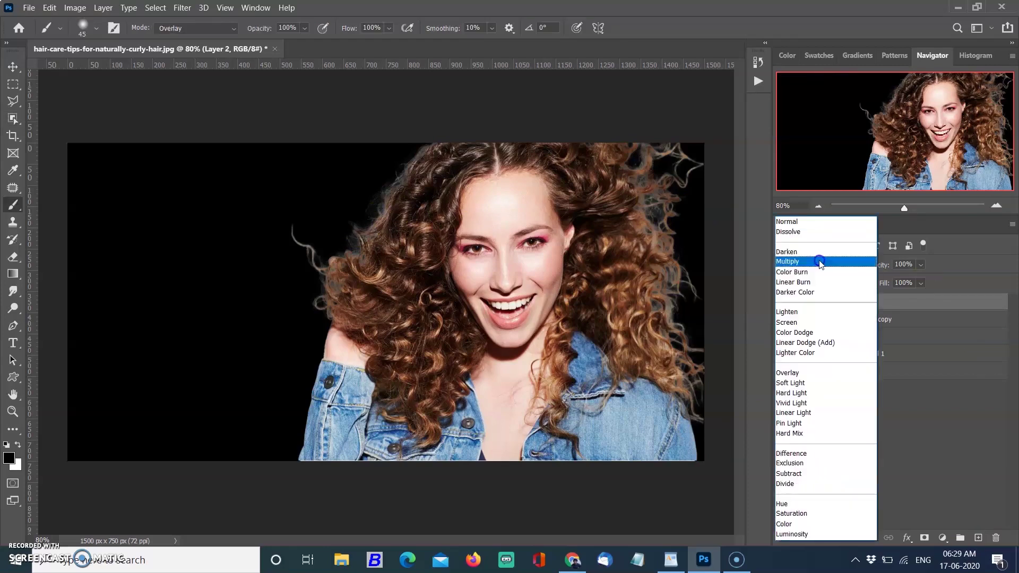
{"action": "left_click", "coordinate": [843, 524]}
{"action": "left_click", "coordinate": [15, 169]}
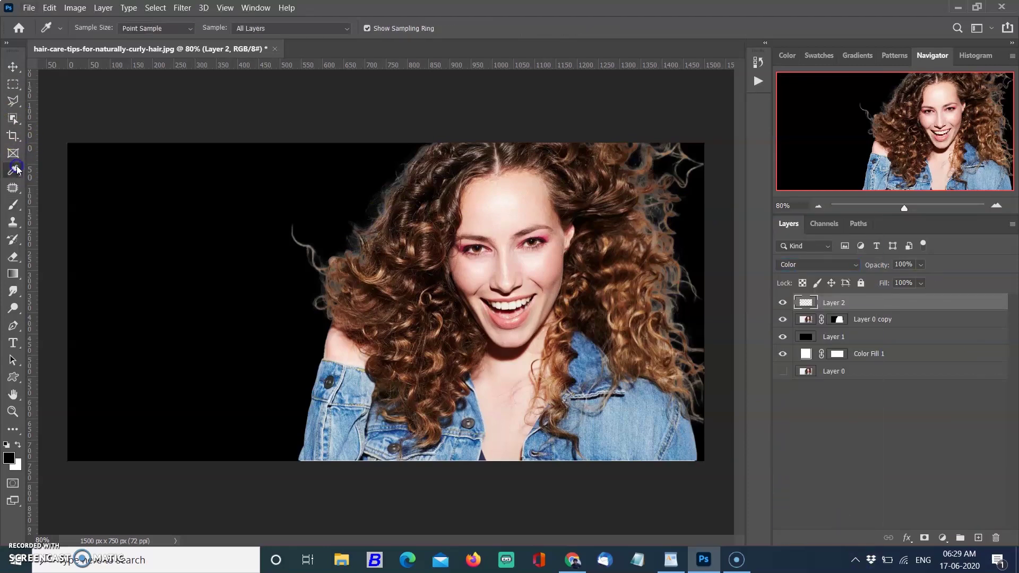
{"action": "left_click", "coordinate": [185, 30]}
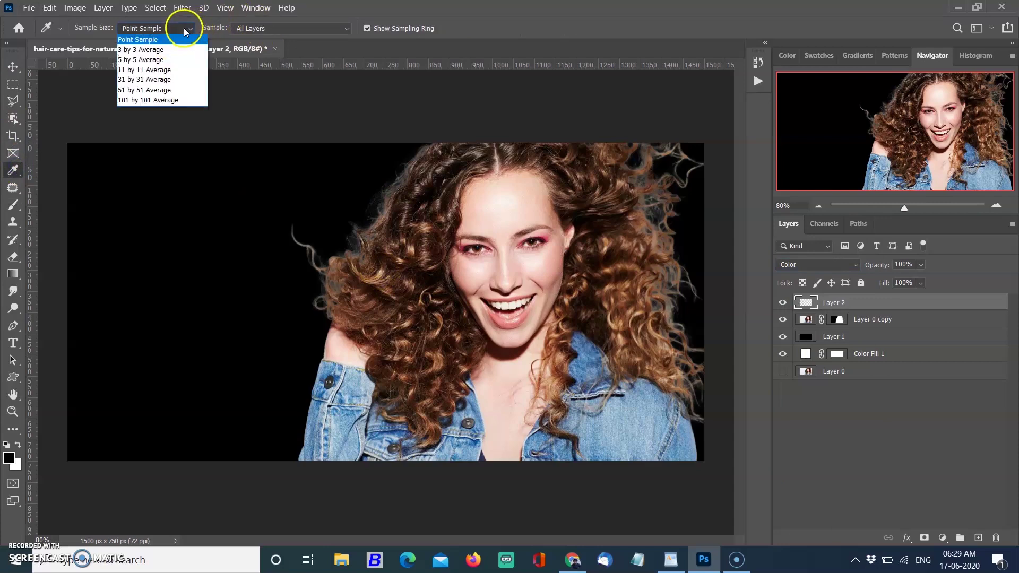
{"action": "left_click", "coordinate": [155, 72]}
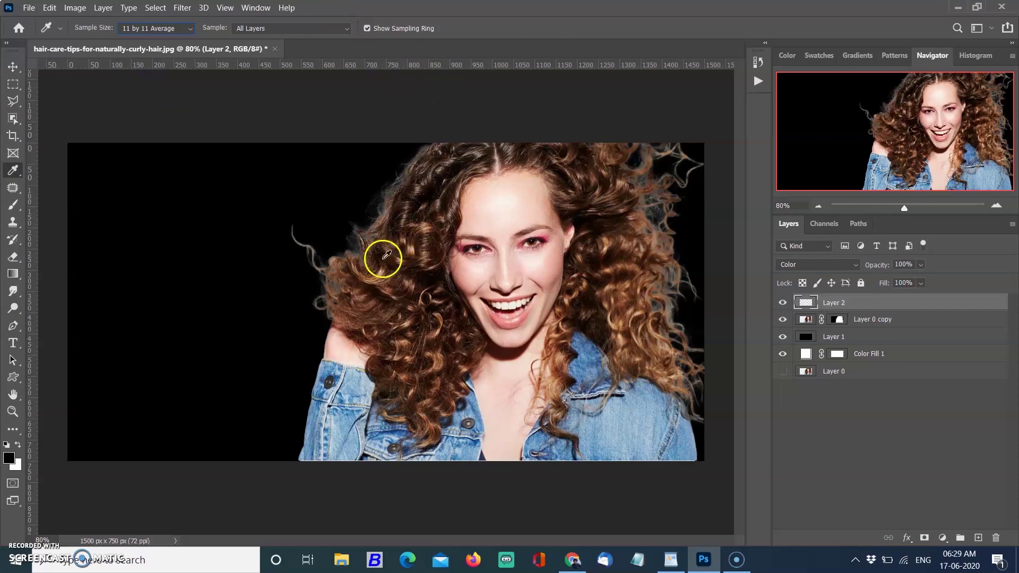
Sample the brown hair colour and brush it over the grey stray strands.
{"action": "key", "text": "b"}
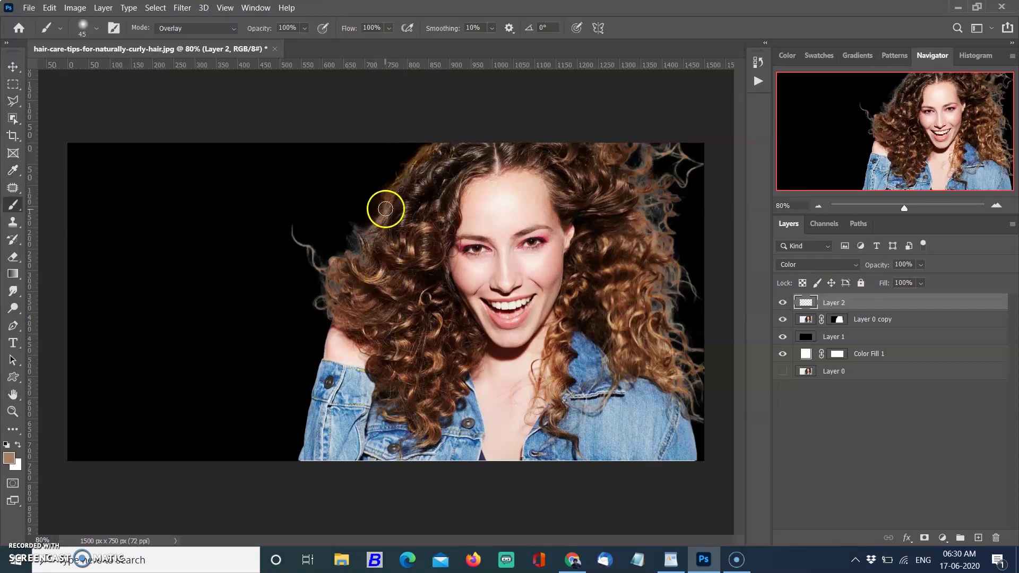
{"action": "left_click", "coordinate": [360, 262], "text": "alt"}
{"action": "mouse_move", "coordinate": [286, 232]}
{"action": "left_mouse_down"}
{"action": "mouse_move", "coordinate": [319, 294]}
{"action": "mouse_move", "coordinate": [327, 289]}
{"action": "mouse_move", "coordinate": [322, 307]}
{"action": "mouse_move", "coordinate": [333, 275]}
{"action": "mouse_move", "coordinate": [380, 300]}
{"action": "left_mouse_up"}
{"action": "mouse_move", "coordinate": [682, 178]}
{"action": "left_mouse_down"}
{"action": "mouse_move", "coordinate": [659, 161]}
{"action": "mouse_move", "coordinate": [641, 223]}
{"action": "mouse_move", "coordinate": [654, 250]}
{"action": "mouse_move", "coordinate": [663, 145]}
{"action": "mouse_move", "coordinate": [707, 163]}
{"action": "mouse_move", "coordinate": [693, 146]}
{"action": "mouse_move", "coordinate": [668, 180]}
{"action": "mouse_move", "coordinate": [705, 263]}
{"action": "mouse_move", "coordinate": [667, 268]}
{"action": "mouse_move", "coordinate": [645, 307]}
{"action": "mouse_move", "coordinate": [683, 283]}
{"action": "mouse_move", "coordinate": [661, 273]}
{"action": "mouse_move", "coordinate": [714, 294]}
{"action": "left_mouse_up"}
{"action": "left_click_drag", "start_coordinate": [683, 375], "coordinate": [657, 304]}
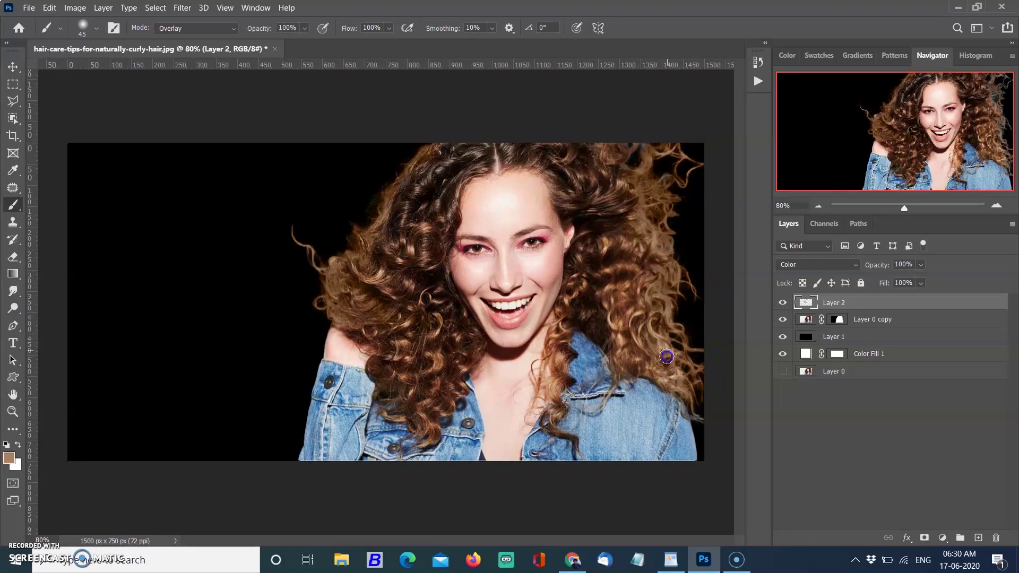
{"action": "mouse_move", "coordinate": [695, 173]}
{"action": "left_mouse_down"}
{"action": "mouse_move", "coordinate": [626, 177]}
{"action": "mouse_move", "coordinate": [641, 148]}
{"action": "mouse_move", "coordinate": [695, 152]}
{"action": "left_mouse_up"}
Lower Layer 2's opacity to about 49% and stamp visible layers into Layer 3.
{"action": "left_click", "coordinate": [921, 265]}
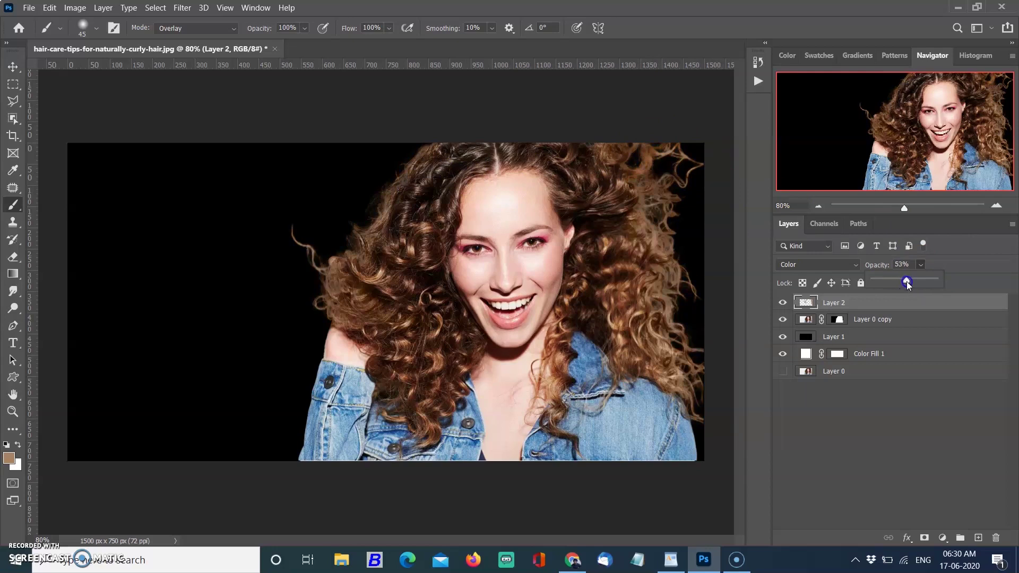
{"action": "key", "text": "e"}
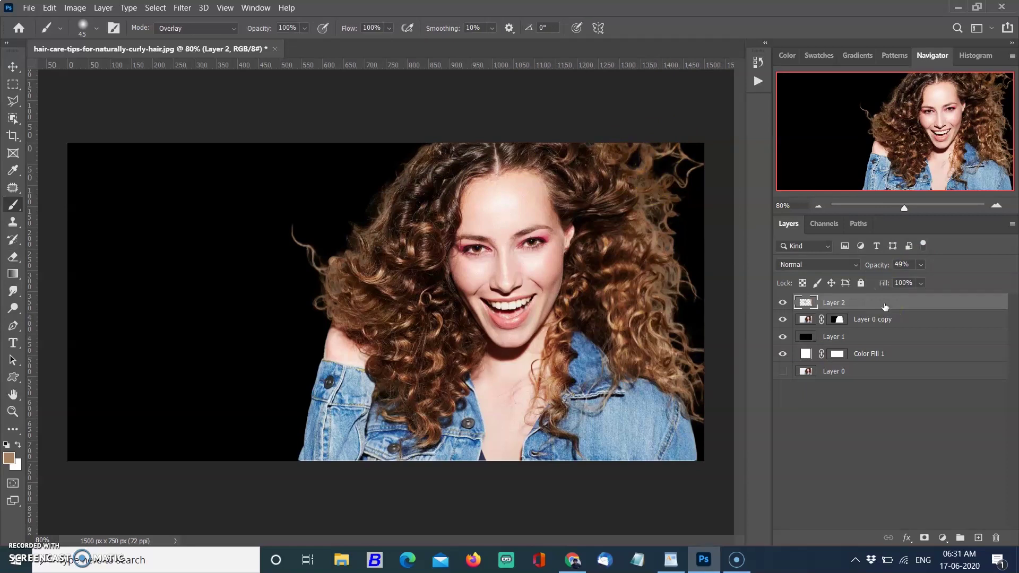
{"action": "key", "text": "ctrl+alt+shift+e"}
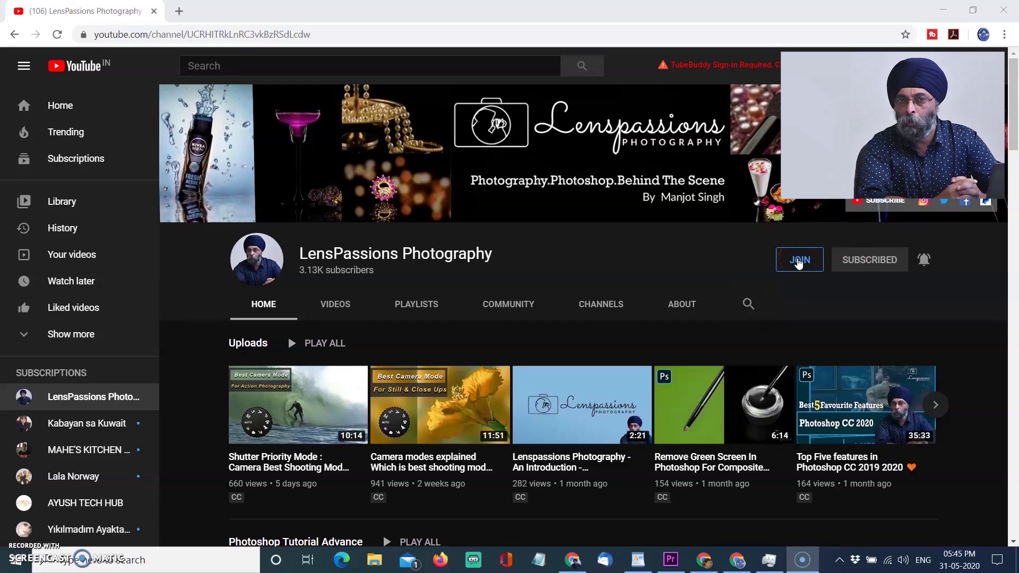
Open the channel's JOIN dialog and browse the Loyalty, Gold and Premium Club tiers.
{"action": "left_click", "coordinate": [799, 261]}
{"action": "left_click", "coordinate": [374, 281]}
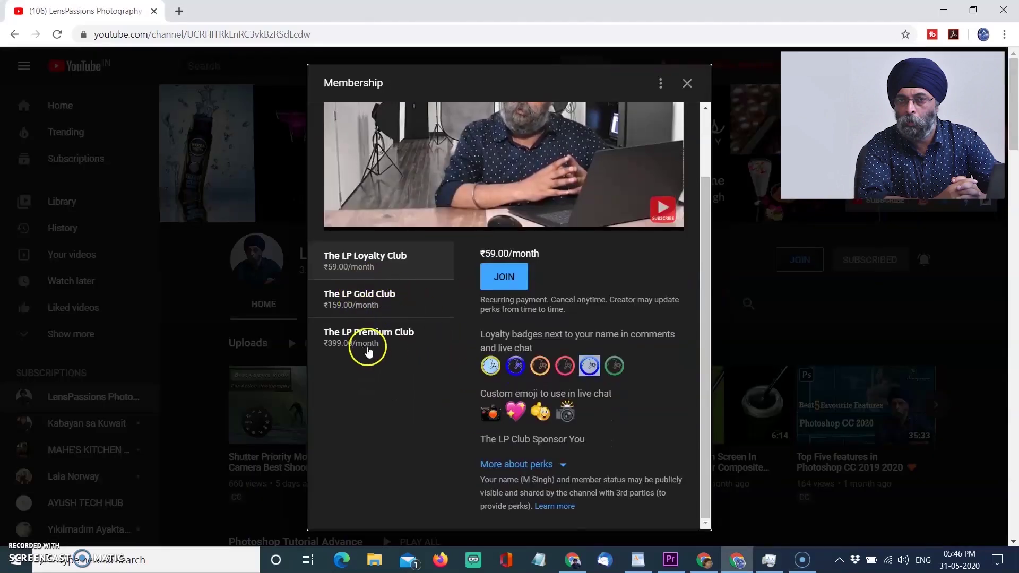
{"action": "scroll", "coordinate": [588, 433], "scroll_direction": "up", "scroll_amount": 1}
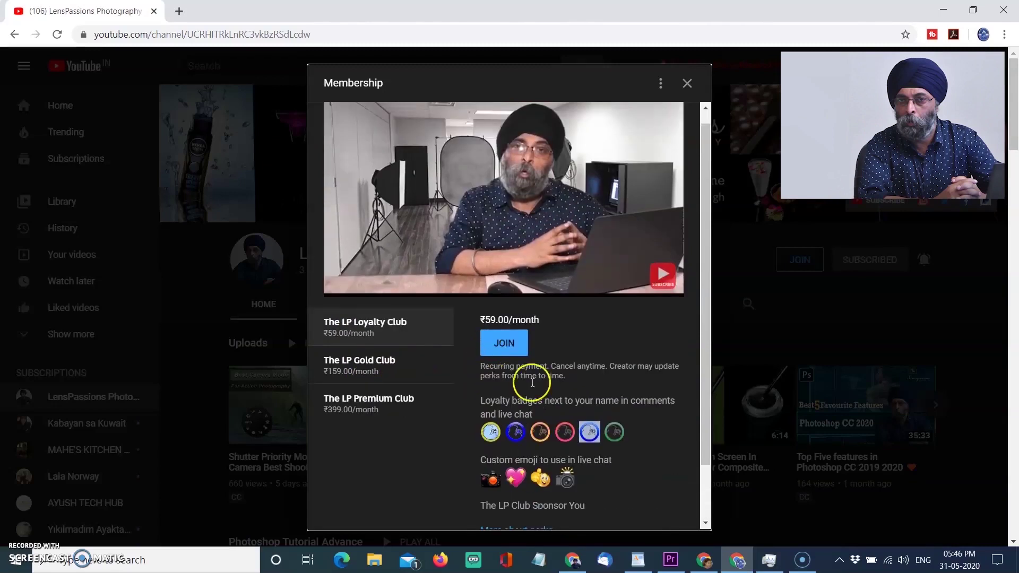
{"action": "scroll", "coordinate": [425, 395], "scroll_direction": "up", "scroll_amount": 1}
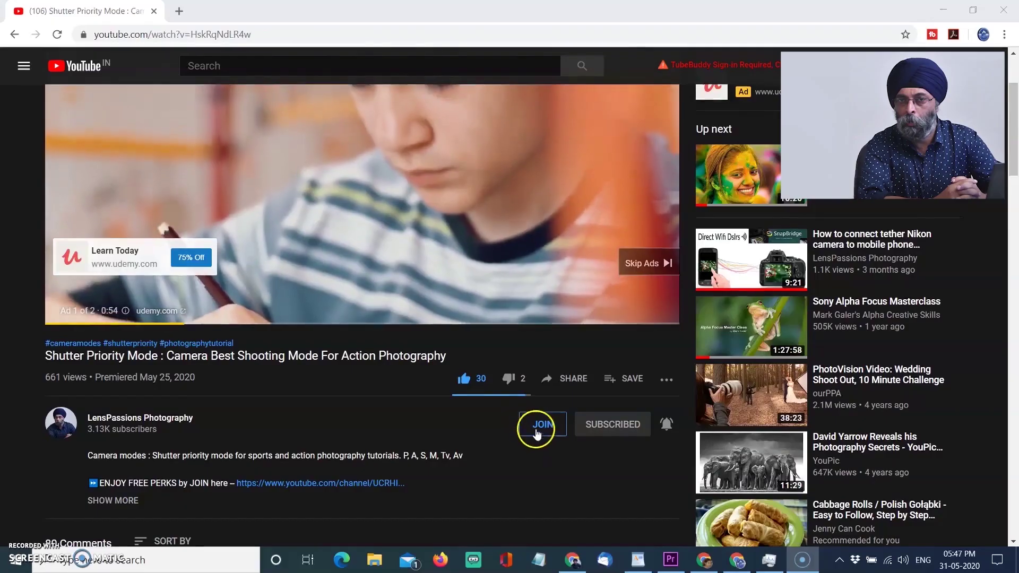
{"action": "left_click", "coordinate": [536, 429]}
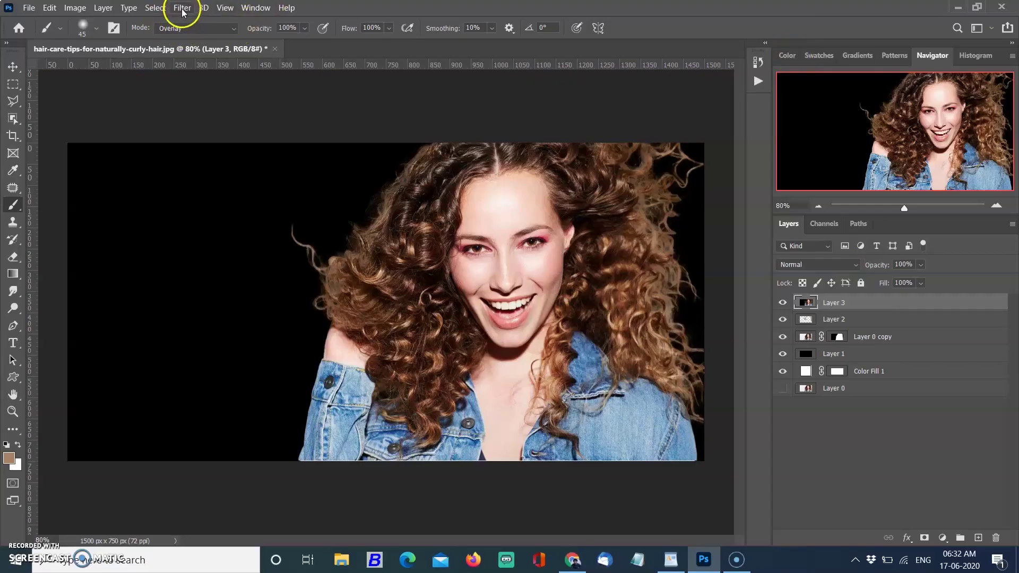
{"action": "left_click", "coordinate": [182, 9]}
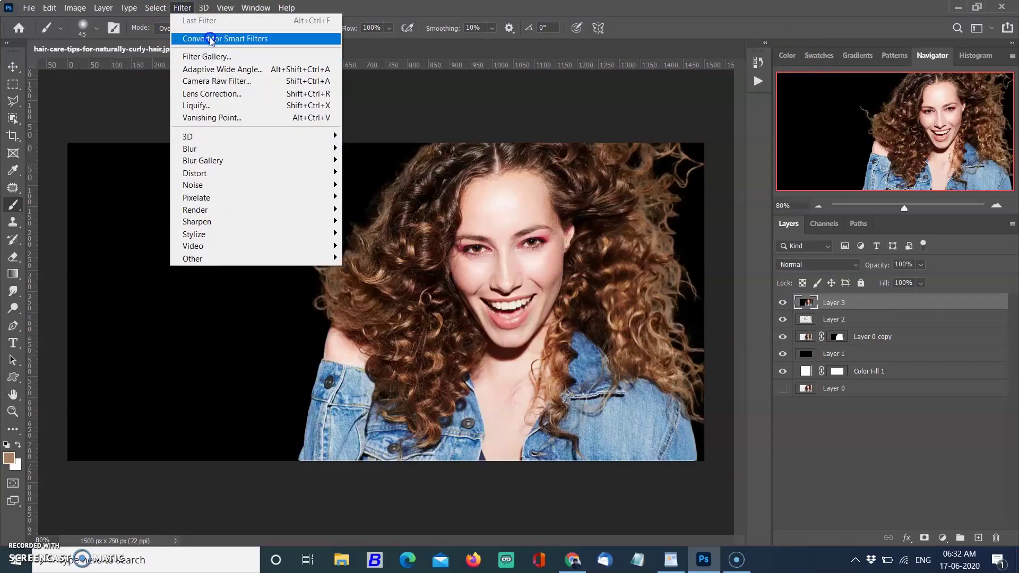
Apply Camera Raw Filter to Layer 3, expand it full screen, and select the Adjustment Brush.
{"action": "left_click", "coordinate": [209, 85]}
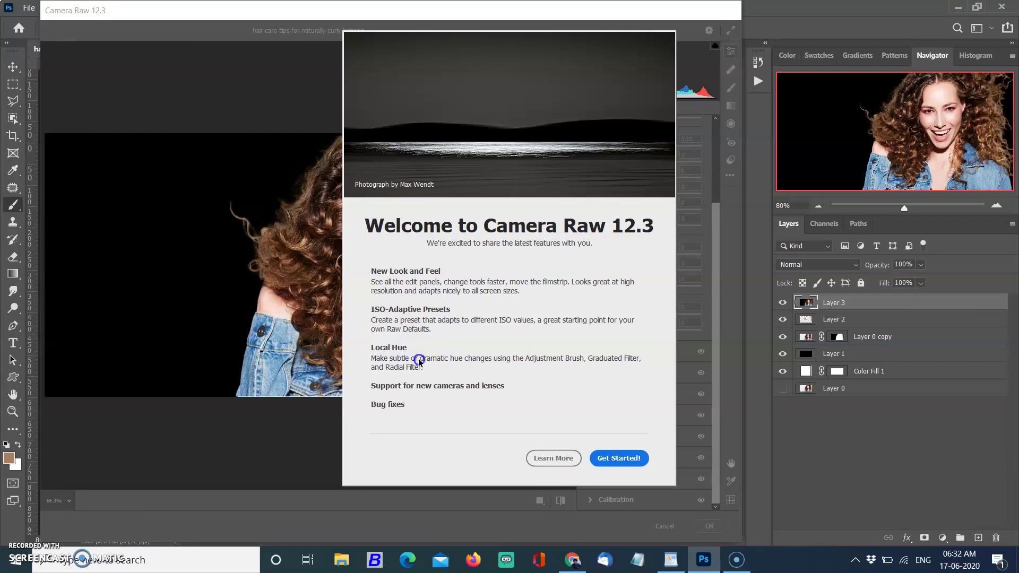
{"action": "left_click", "coordinate": [643, 465]}
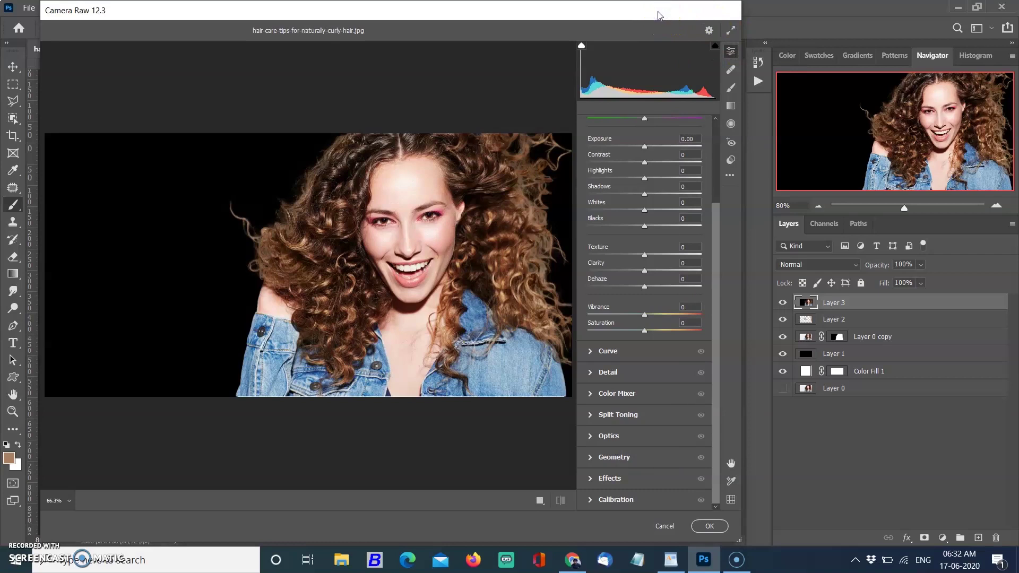
{"action": "left_click_drag", "start_coordinate": [658, 13], "coordinate": [685, 14]}
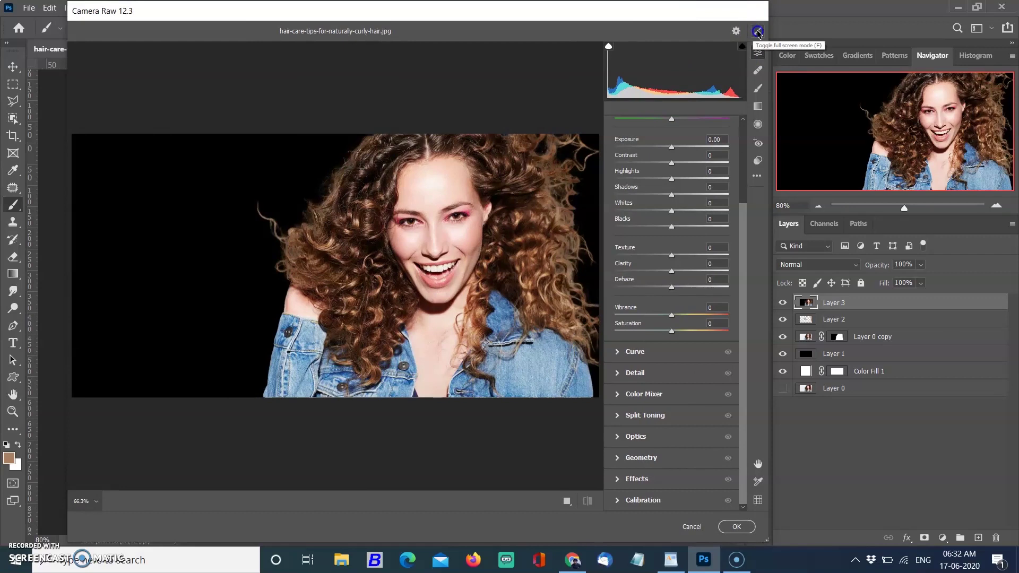
{"action": "left_click", "coordinate": [756, 31]}
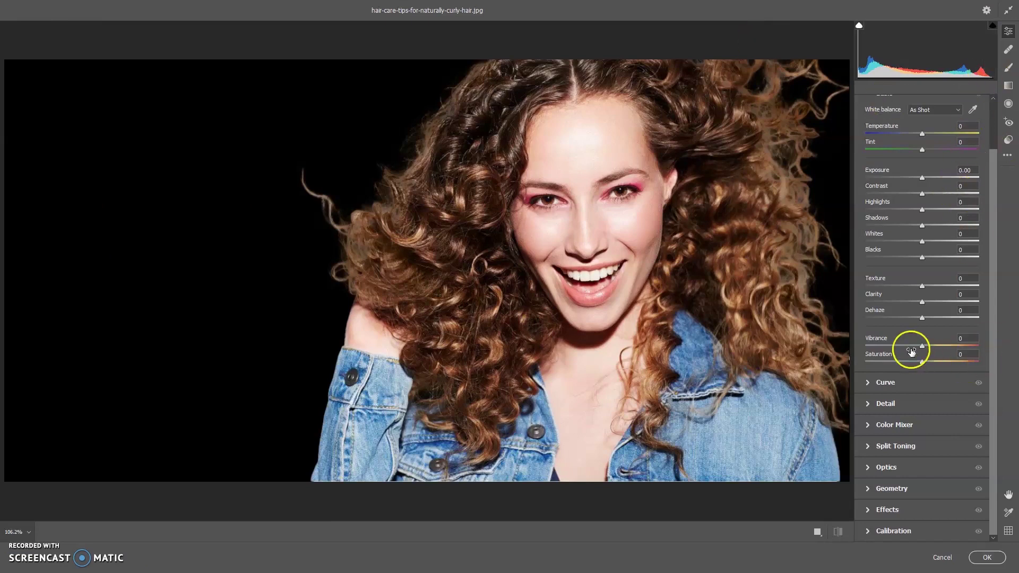
{"action": "left_click", "coordinate": [1007, 68]}
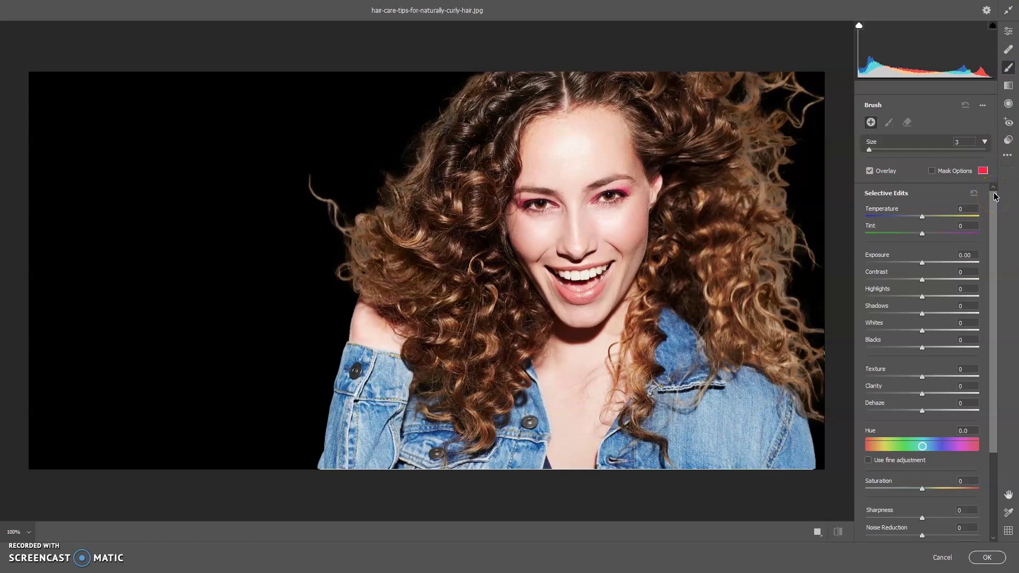
Show the mask overlay and enable Auto Mask in the brush settings.
{"action": "left_click", "coordinate": [932, 171]}
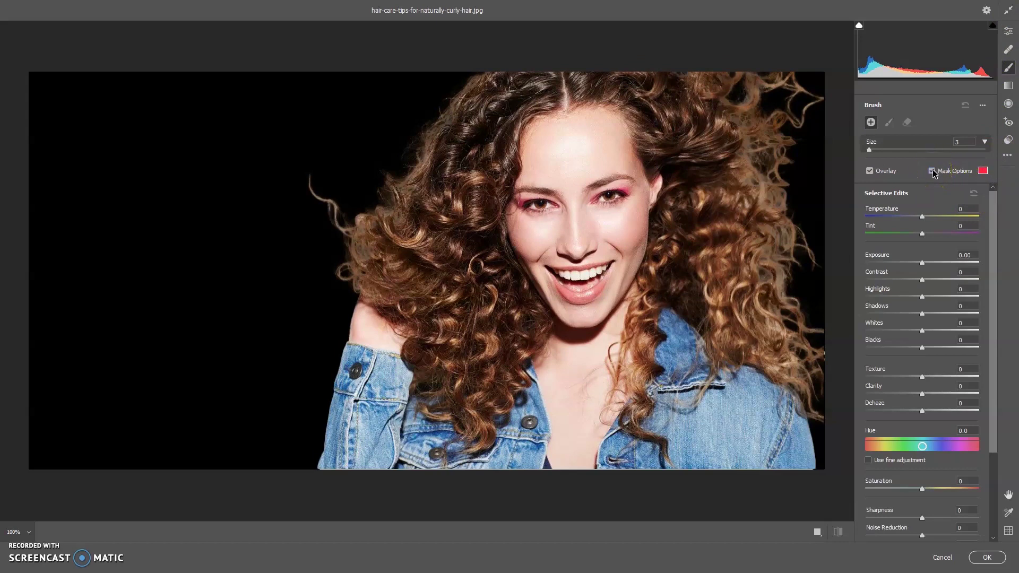
{"action": "left_click", "coordinate": [985, 142]}
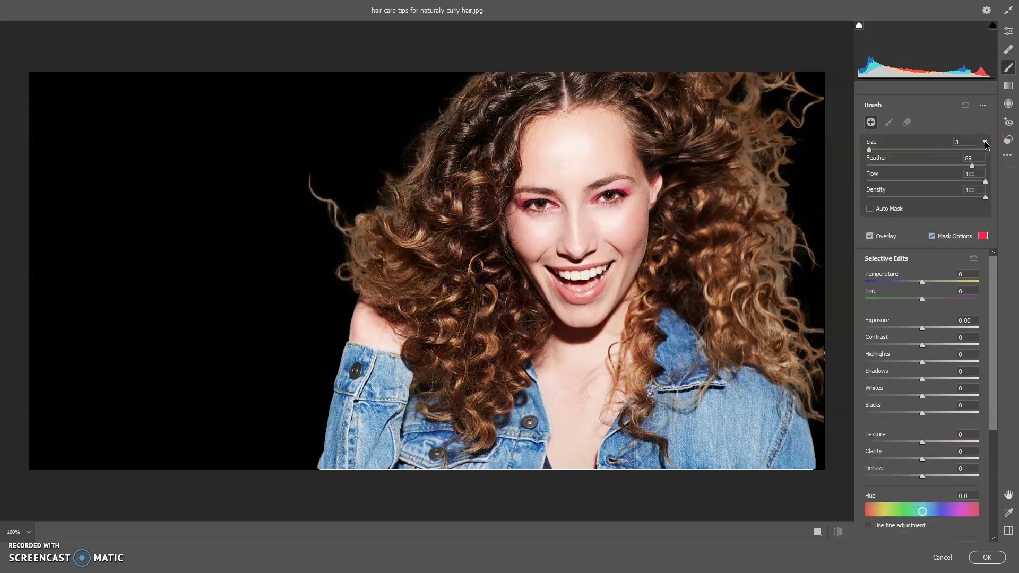
{"action": "left_click", "coordinate": [870, 208]}
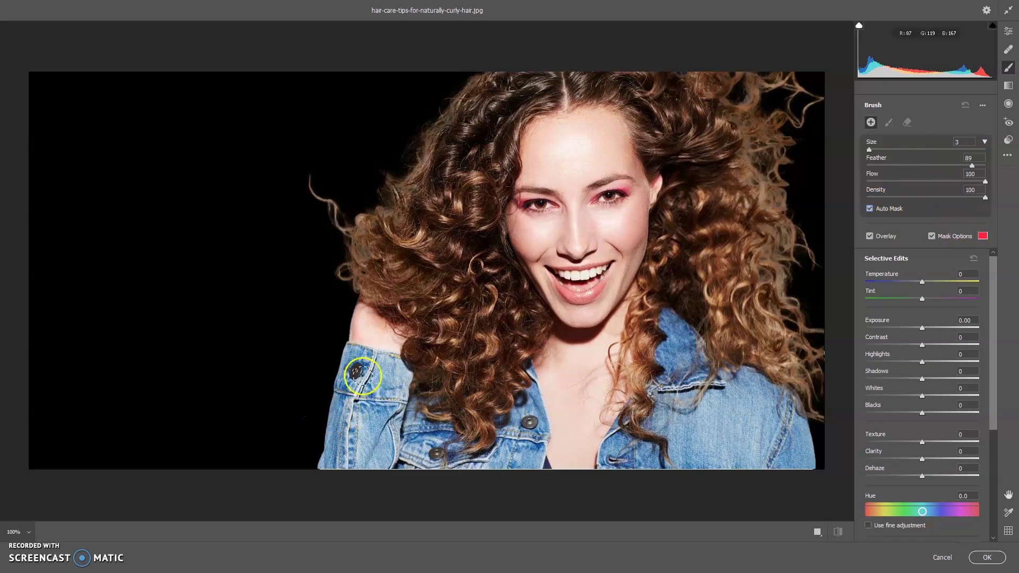
Paint the mask over the jacket's cuff, collar, sleeve and lower edge, then hide the overlay.
{"action": "mouse_move", "coordinate": [350, 358]}
{"action": "left_mouse_down"}
{"action": "mouse_move", "coordinate": [406, 366]}
{"action": "mouse_move", "coordinate": [383, 478]}
{"action": "mouse_move", "coordinate": [376, 384]}
{"action": "mouse_move", "coordinate": [344, 397]}
{"action": "mouse_move", "coordinate": [332, 455]}
{"action": "mouse_move", "coordinate": [347, 388]}
{"action": "mouse_move", "coordinate": [348, 451]}
{"action": "mouse_move", "coordinate": [331, 457]}
{"action": "mouse_move", "coordinate": [359, 456]}
{"action": "mouse_move", "coordinate": [357, 362]}
{"action": "mouse_move", "coordinate": [355, 459]}
{"action": "mouse_move", "coordinate": [414, 417]}
{"action": "mouse_move", "coordinate": [422, 457]}
{"action": "mouse_move", "coordinate": [473, 438]}
{"action": "mouse_move", "coordinate": [426, 437]}
{"action": "mouse_move", "coordinate": [409, 415]}
{"action": "mouse_move", "coordinate": [441, 469]}
{"action": "mouse_move", "coordinate": [478, 455]}
{"action": "mouse_move", "coordinate": [485, 469]}
{"action": "mouse_move", "coordinate": [522, 455]}
{"action": "mouse_move", "coordinate": [534, 395]}
{"action": "mouse_move", "coordinate": [504, 432]}
{"action": "mouse_move", "coordinate": [513, 419]}
{"action": "mouse_move", "coordinate": [528, 442]}
{"action": "mouse_move", "coordinate": [521, 468]}
{"action": "mouse_move", "coordinate": [533, 472]}
{"action": "mouse_move", "coordinate": [451, 474]}
{"action": "mouse_move", "coordinate": [402, 422]}
{"action": "mouse_move", "coordinate": [425, 400]}
{"action": "left_mouse_up"}
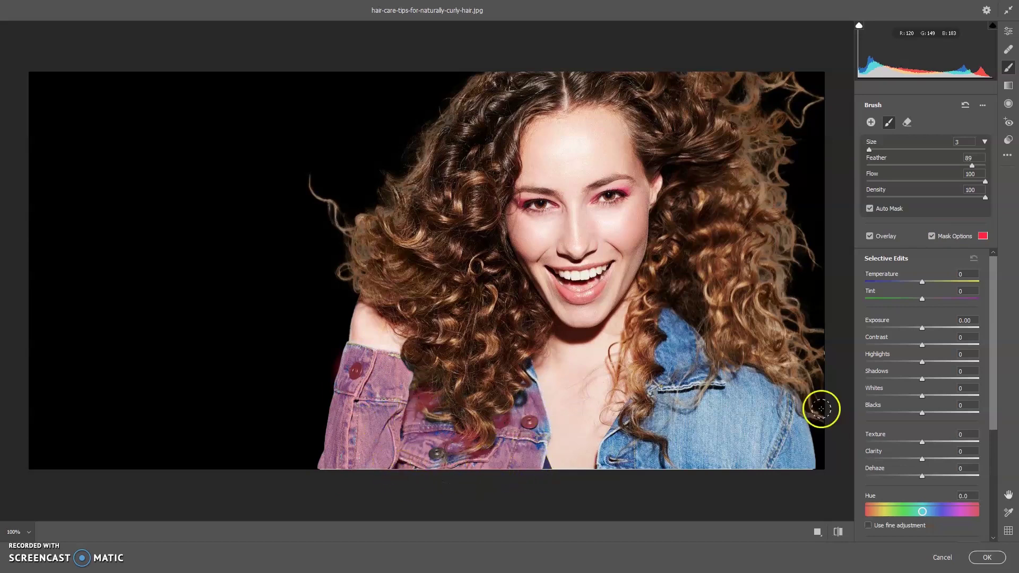
{"action": "mouse_move", "coordinate": [662, 316]}
{"action": "left_mouse_down"}
{"action": "mouse_move", "coordinate": [688, 347]}
{"action": "mouse_move", "coordinate": [691, 368]}
{"action": "mouse_move", "coordinate": [661, 352]}
{"action": "mouse_move", "coordinate": [687, 361]}
{"action": "mouse_move", "coordinate": [674, 381]}
{"action": "mouse_move", "coordinate": [698, 372]}
{"action": "mouse_move", "coordinate": [701, 384]}
{"action": "mouse_move", "coordinate": [691, 342]}
{"action": "mouse_move", "coordinate": [721, 379]}
{"action": "mouse_move", "coordinate": [721, 398]}
{"action": "mouse_move", "coordinate": [767, 397]}
{"action": "mouse_move", "coordinate": [772, 421]}
{"action": "mouse_move", "coordinate": [792, 423]}
{"action": "mouse_move", "coordinate": [789, 411]}
{"action": "mouse_move", "coordinate": [801, 460]}
{"action": "mouse_move", "coordinate": [723, 466]}
{"action": "mouse_move", "coordinate": [712, 453]}
{"action": "mouse_move", "coordinate": [756, 405]}
{"action": "mouse_move", "coordinate": [752, 425]}
{"action": "mouse_move", "coordinate": [751, 382]}
{"action": "mouse_move", "coordinate": [794, 436]}
{"action": "mouse_move", "coordinate": [789, 408]}
{"action": "mouse_move", "coordinate": [715, 444]}
{"action": "mouse_move", "coordinate": [707, 418]}
{"action": "mouse_move", "coordinate": [657, 422]}
{"action": "mouse_move", "coordinate": [688, 434]}
{"action": "mouse_move", "coordinate": [679, 469]}
{"action": "mouse_move", "coordinate": [632, 448]}
{"action": "mouse_move", "coordinate": [632, 466]}
{"action": "mouse_move", "coordinate": [645, 452]}
{"action": "mouse_move", "coordinate": [619, 462]}
{"action": "mouse_move", "coordinate": [716, 443]}
{"action": "mouse_move", "coordinate": [681, 395]}
{"action": "mouse_move", "coordinate": [684, 340]}
{"action": "mouse_move", "coordinate": [672, 322]}
{"action": "left_mouse_up"}
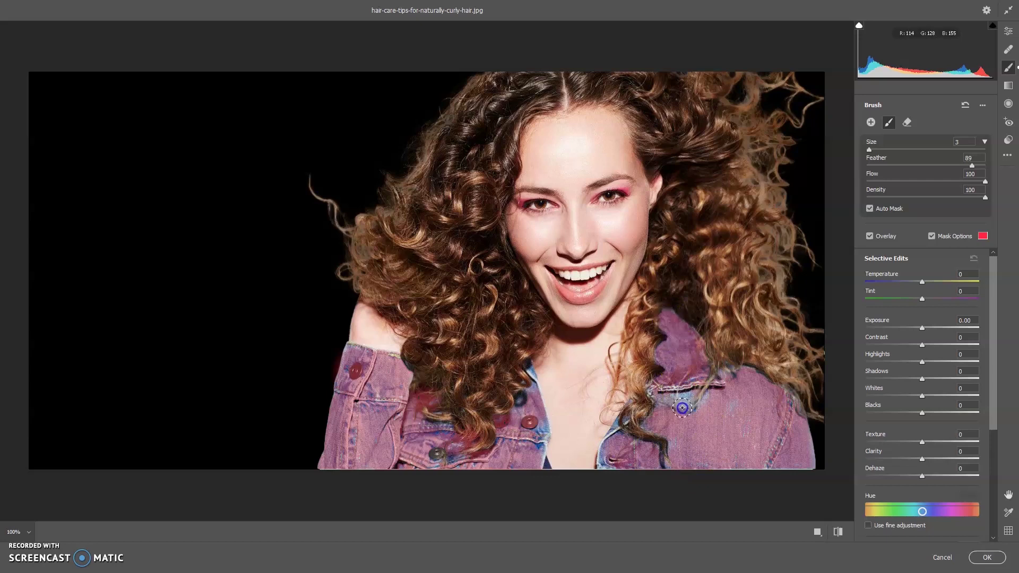
{"action": "left_click_drag", "start_coordinate": [359, 349], "coordinate": [413, 376]}
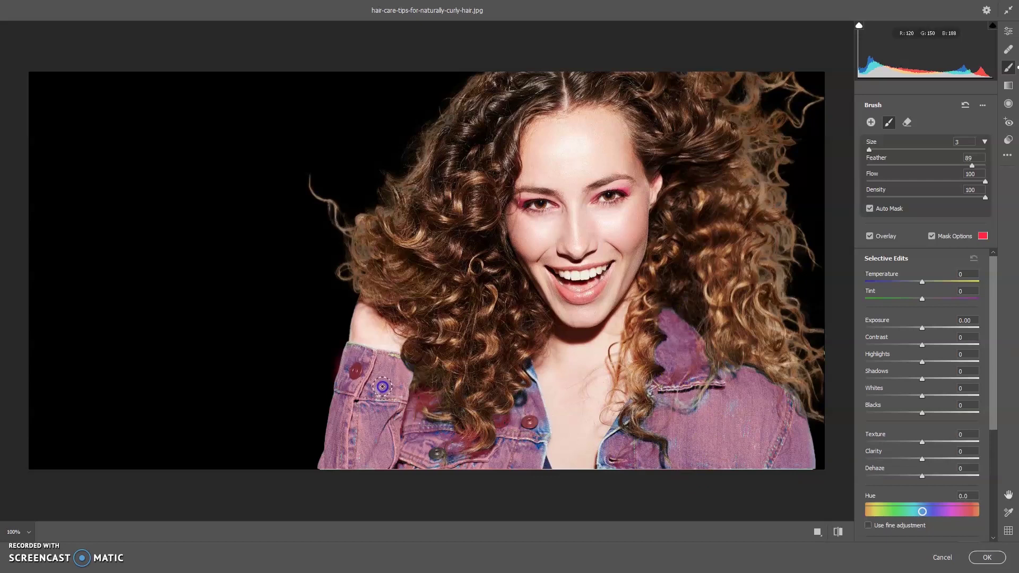
{"action": "left_click", "coordinate": [604, 473]}
{"action": "mouse_move", "coordinate": [530, 424]}
{"action": "left_mouse_down"}
{"action": "mouse_move", "coordinate": [528, 380]}
{"action": "mouse_move", "coordinate": [527, 417]}
{"action": "left_mouse_up"}
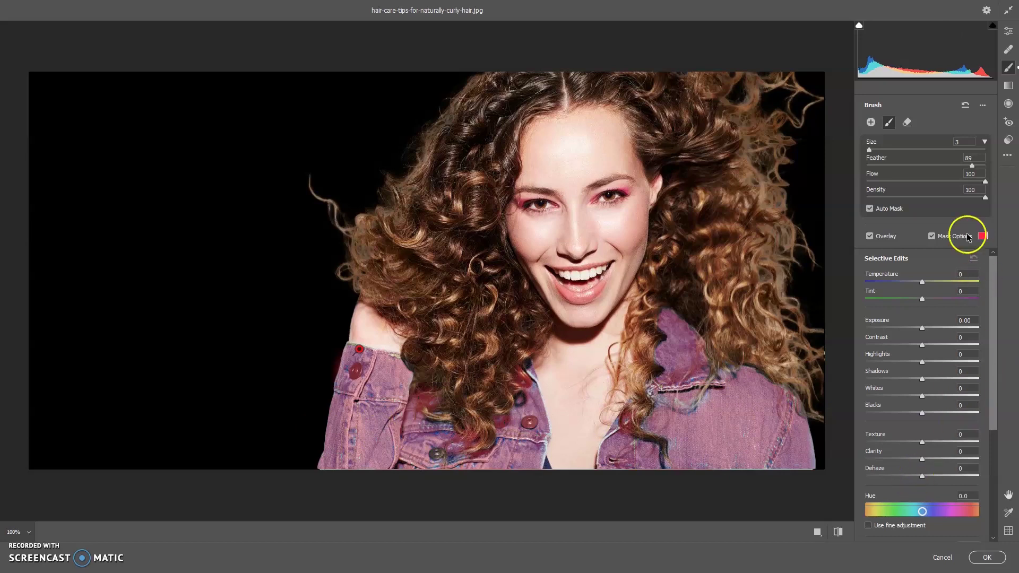
{"action": "left_click", "coordinate": [954, 237]}
Preview jacket colours by dragging Hue through +103, +180 and -53.8.
{"action": "left_click_drag", "start_coordinate": [922, 510], "coordinate": [948, 525]}
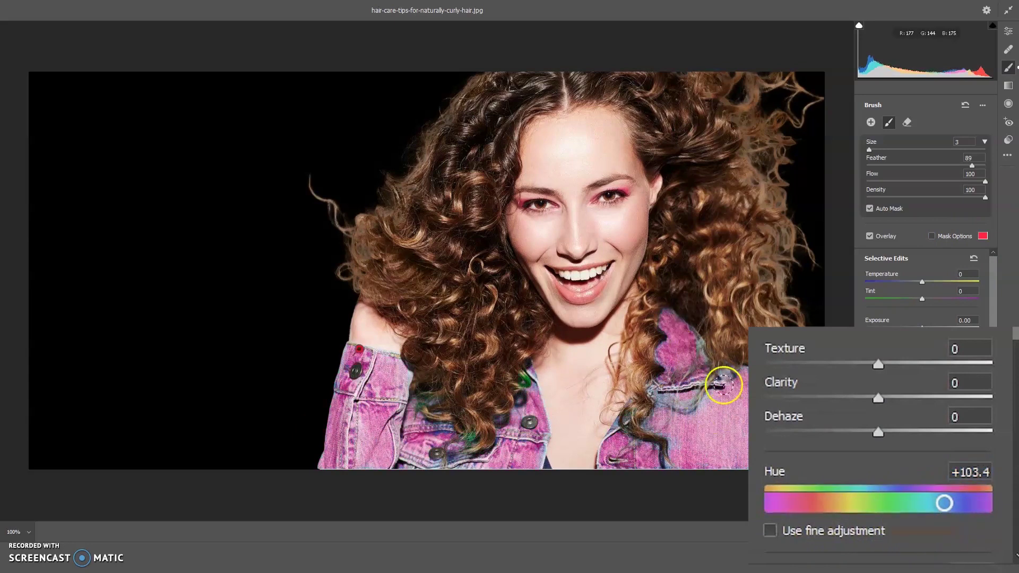
{"action": "mouse_move", "coordinate": [944, 503]}
{"action": "left_mouse_down"}
{"action": "mouse_move", "coordinate": [874, 528]}
{"action": "mouse_move", "coordinate": [946, 541]}
{"action": "mouse_move", "coordinate": [952, 551]}
{"action": "left_mouse_up"}
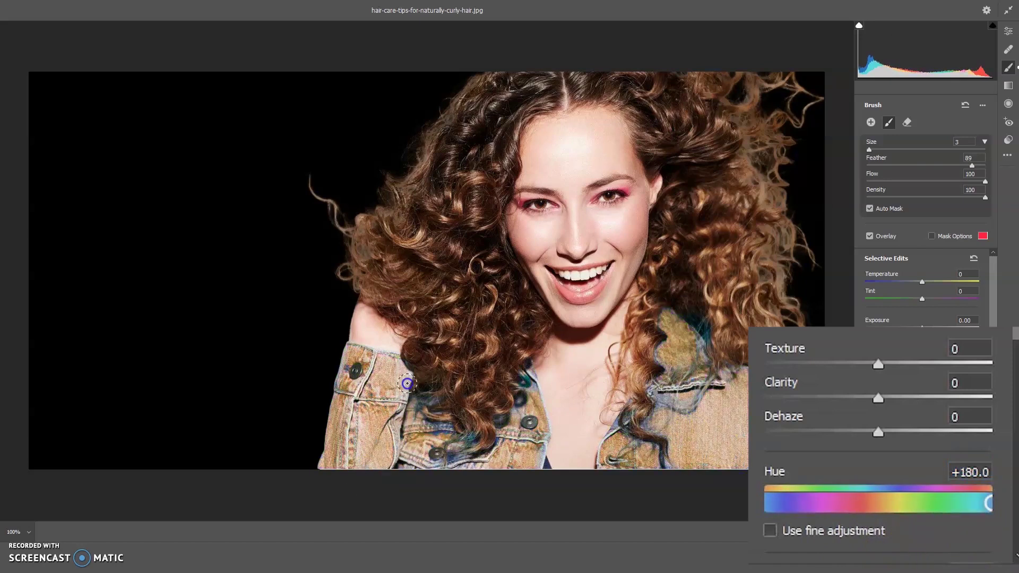
{"action": "left_click_drag", "start_coordinate": [988, 503], "coordinate": [844, 528]}
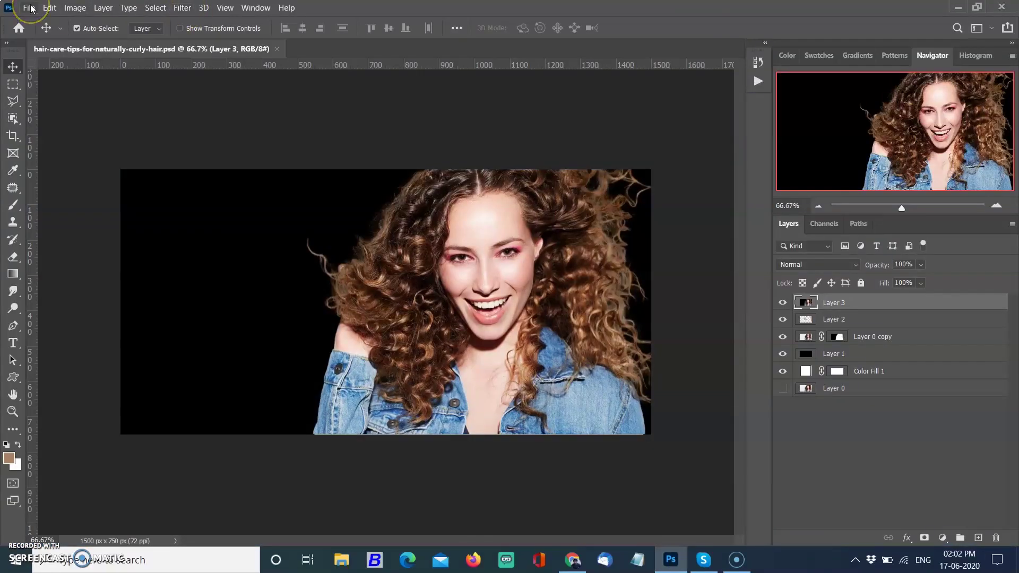
Open youtube_013.NEF in Camera Raw and apply Auto tone corrections.
{"action": "left_click", "coordinate": [31, 8]}
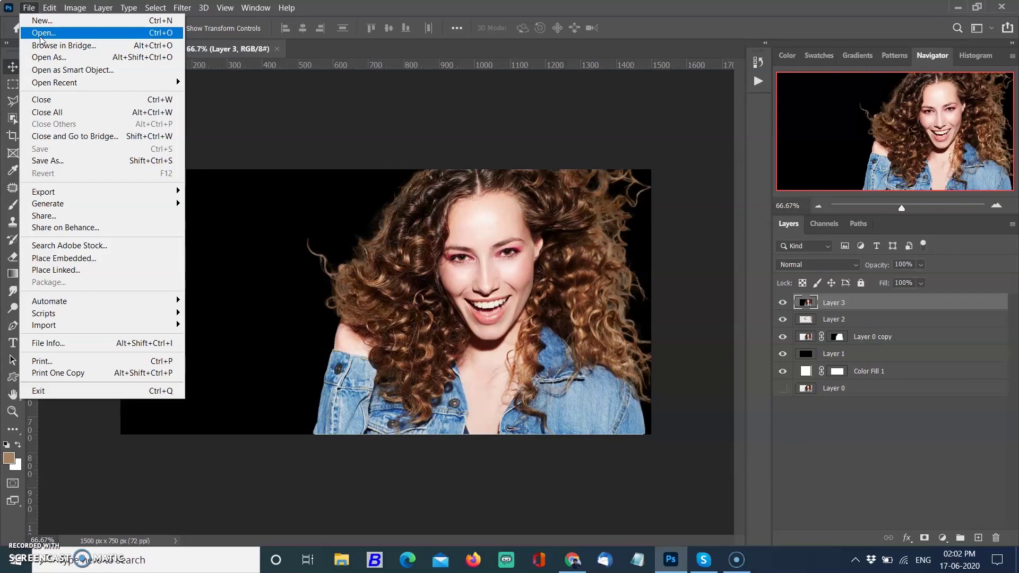
{"action": "left_click", "coordinate": [40, 34]}
{"action": "double_click", "coordinate": [153, 95]}
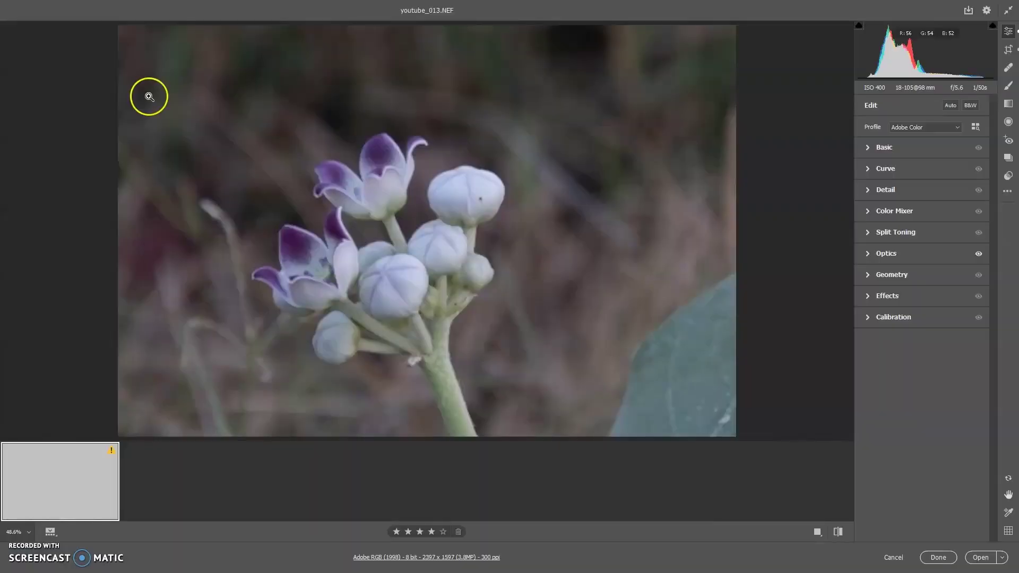
{"action": "left_click", "coordinate": [949, 105]}
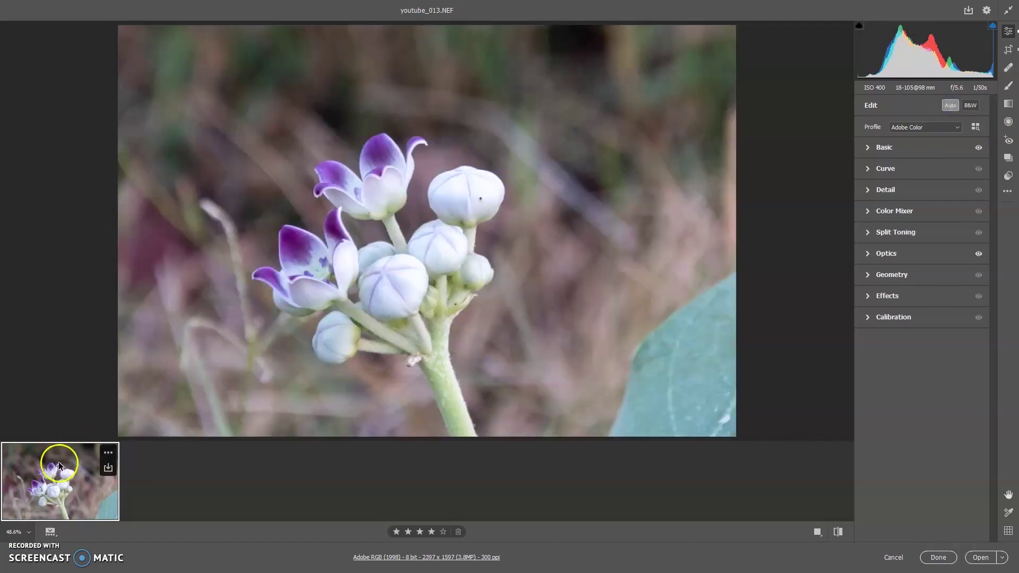
Switch the filmstrip orientation to Vertical, then back to Horizontal.
{"action": "right_click", "coordinate": [46, 487]}
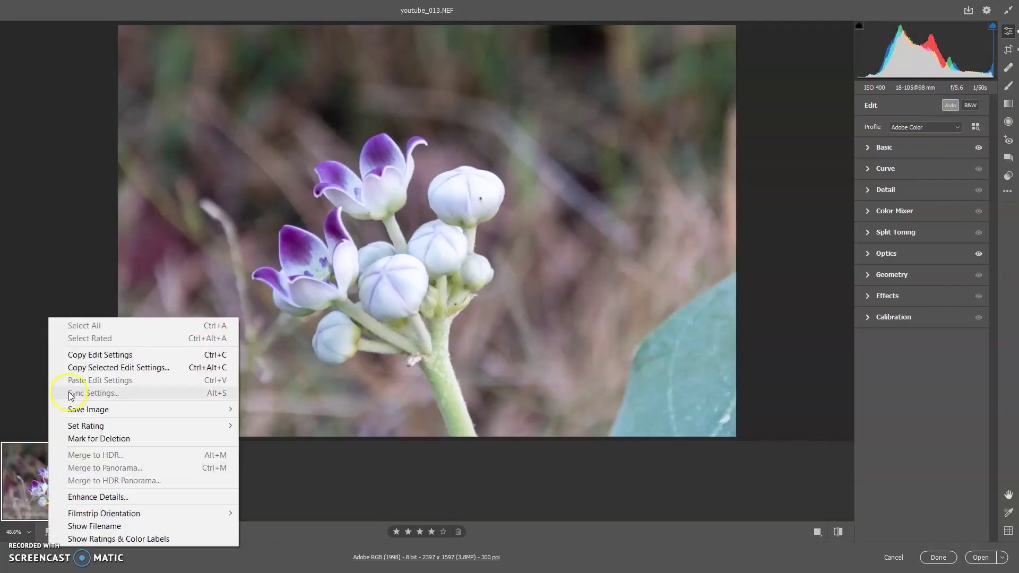
{"action": "mouse_move", "coordinate": [158, 513]}
{"action": "left_click", "coordinate": [281, 527]}
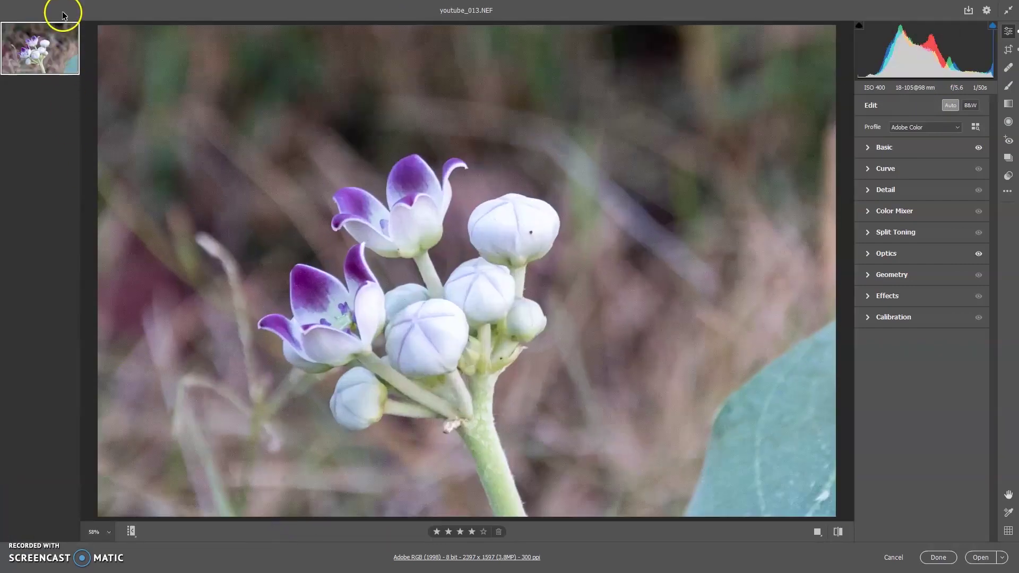
{"action": "right_click", "coordinate": [51, 50]}
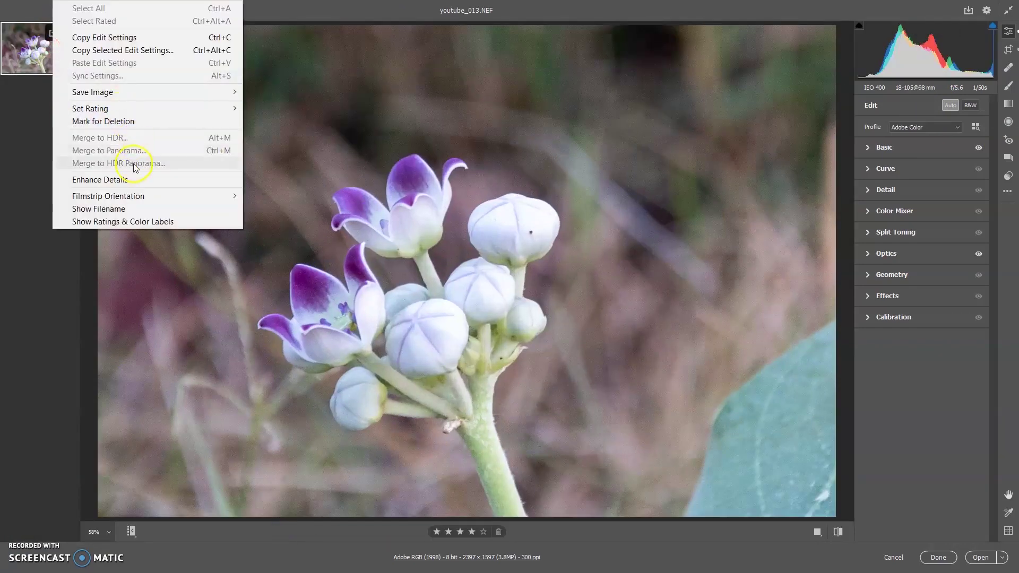
{"action": "mouse_move", "coordinate": [139, 198]}
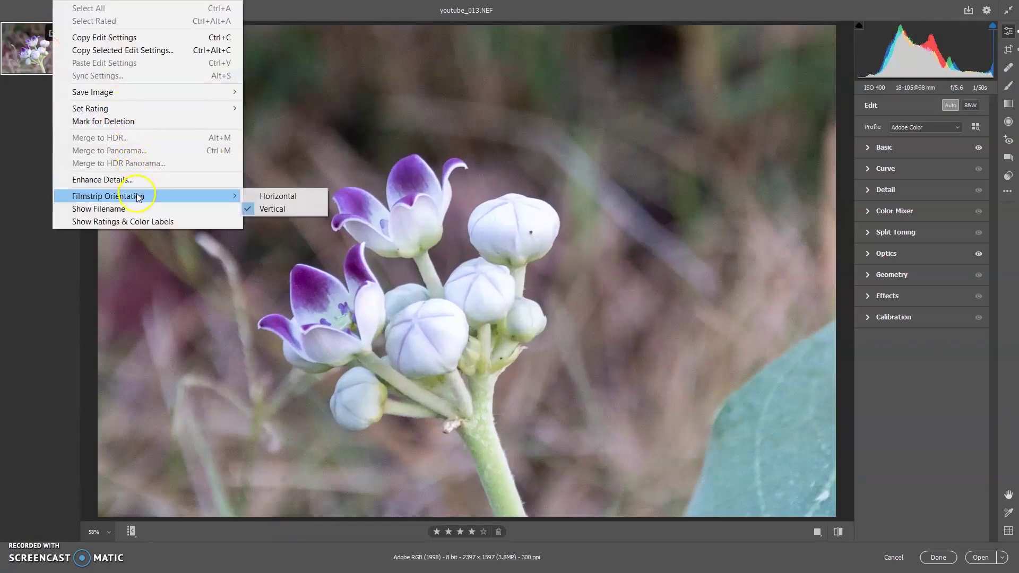
{"action": "left_click", "coordinate": [283, 198]}
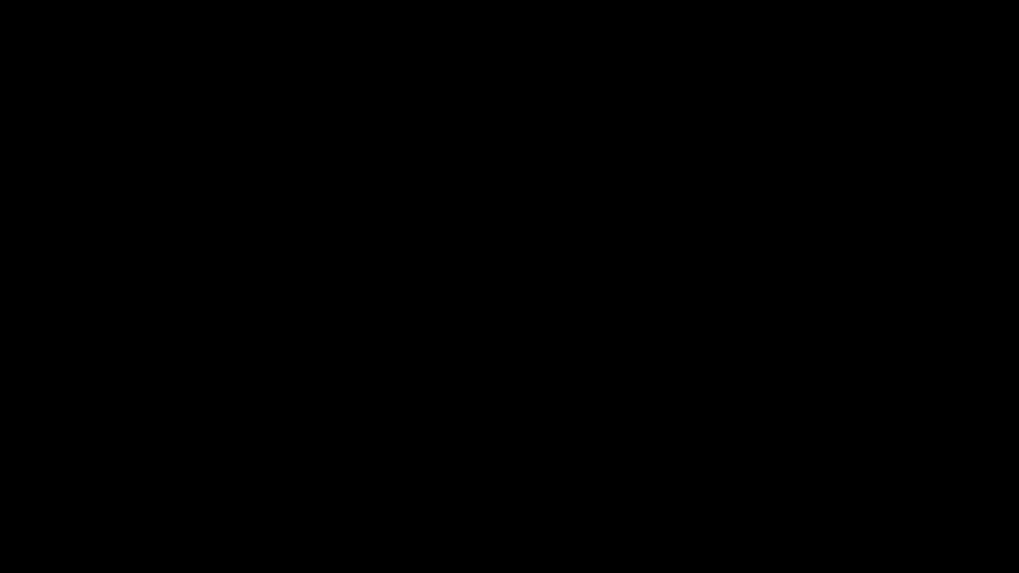
{"action": "left_click", "coordinate": [62, 510]}
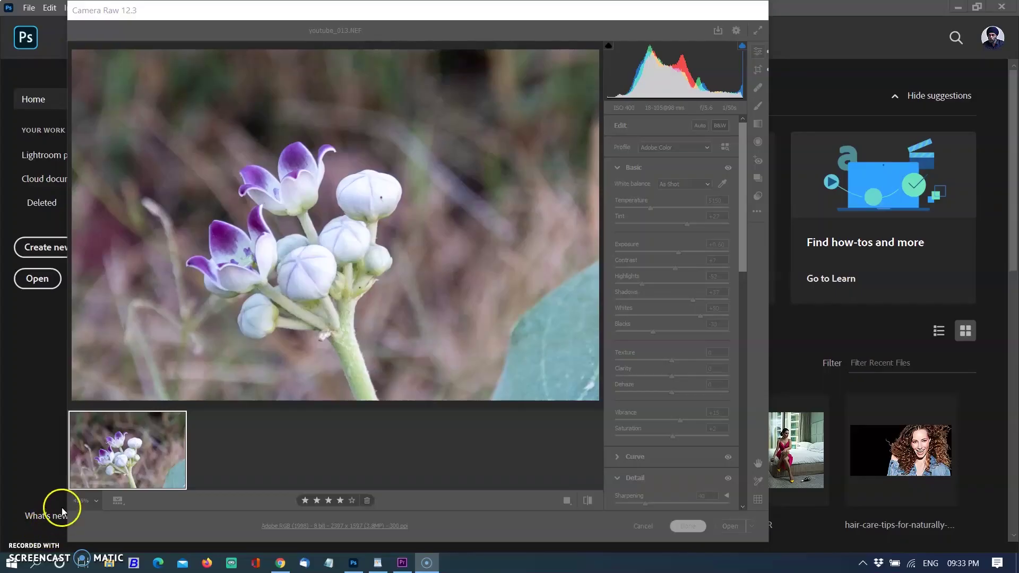
Crop the flower to a vertical 1150 x 1726 frame, extending the bottom to include more stem.
{"action": "left_click", "coordinate": [758, 70]}
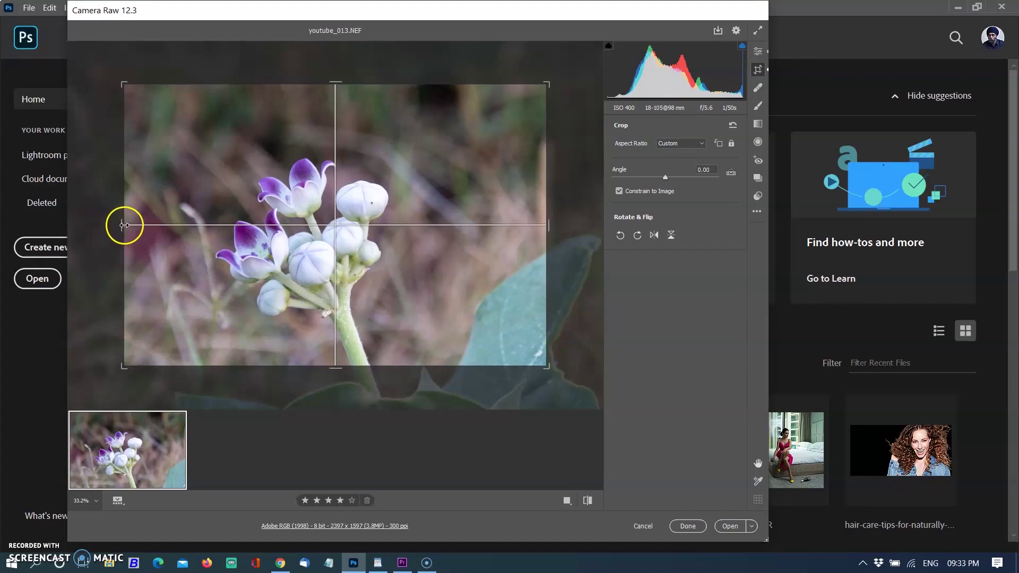
{"action": "left_click_drag", "start_coordinate": [122, 225], "coordinate": [189, 280]}
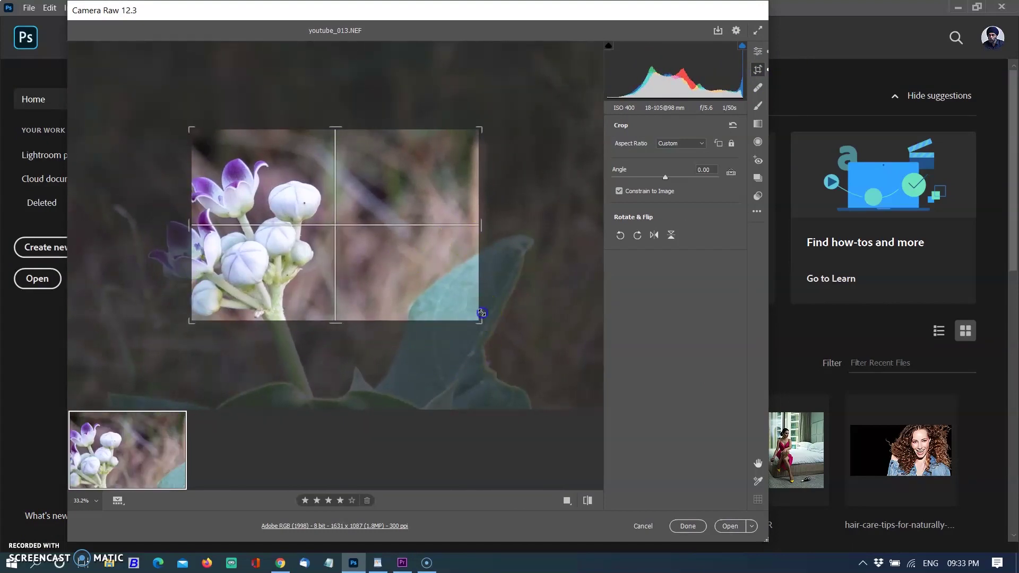
{"action": "left_click_drag", "start_coordinate": [479, 313], "coordinate": [442, 359]}
{"action": "left_click_drag", "start_coordinate": [378, 302], "coordinate": [419, 305]}
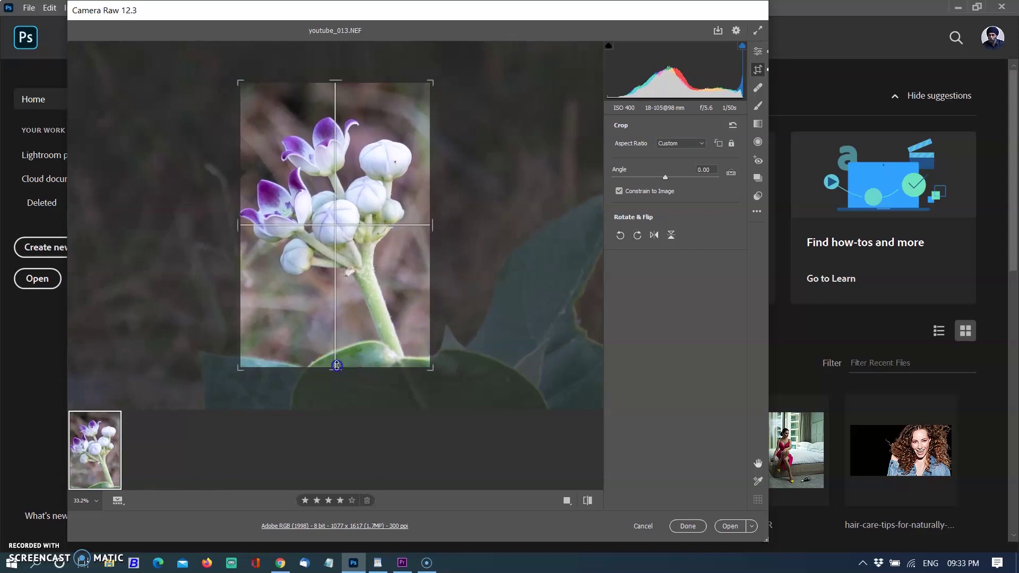
{"action": "left_click_drag", "start_coordinate": [336, 366], "coordinate": [337, 378]}
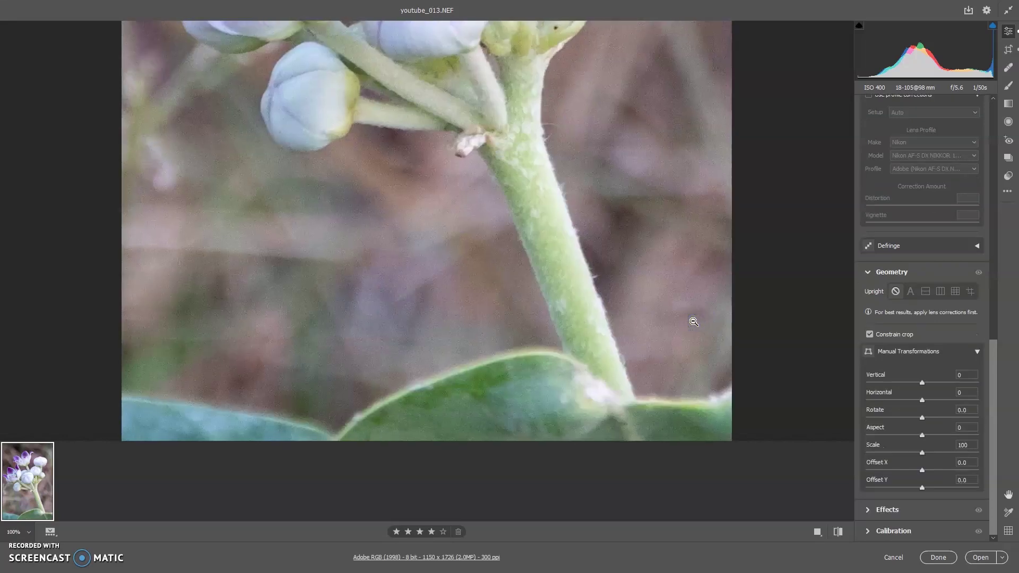
Fit the photo on screen, then keep the Camera Raw master raw default at Adobe Default.
{"action": "right_click", "coordinate": [514, 291]}
{"action": "left_click", "coordinate": [602, 164]}
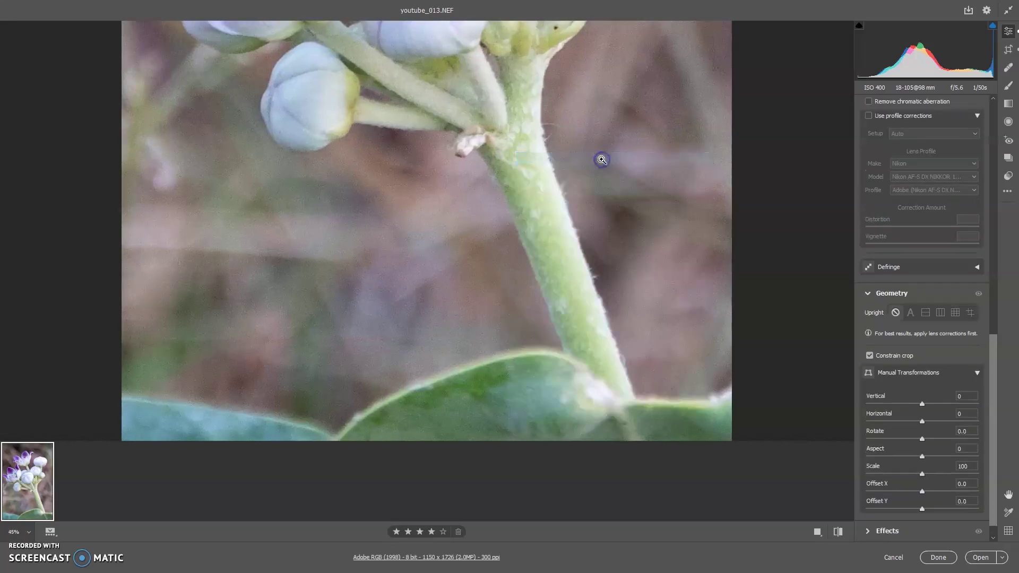
{"action": "left_click", "coordinate": [985, 11]}
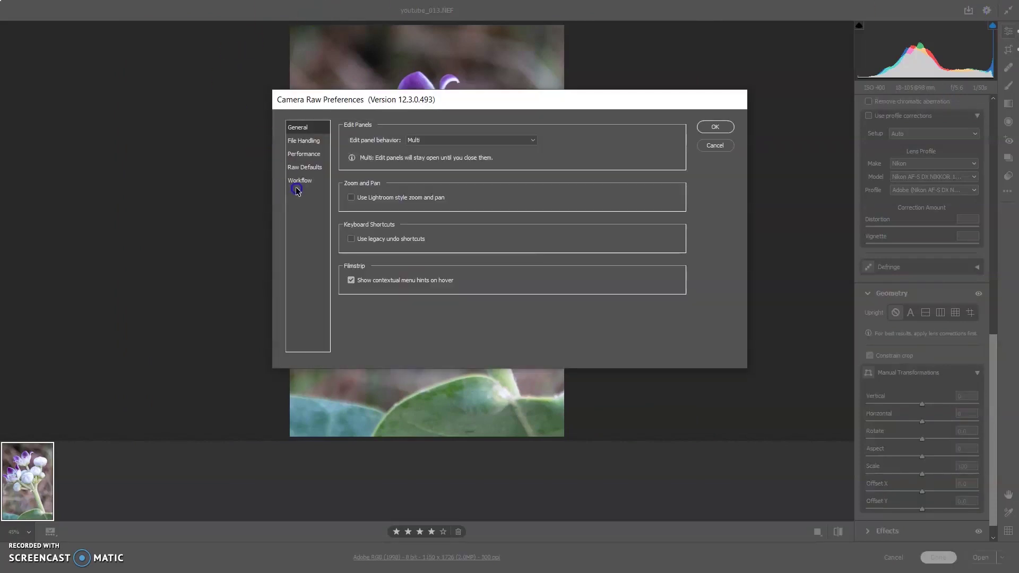
{"action": "left_click", "coordinate": [305, 168]}
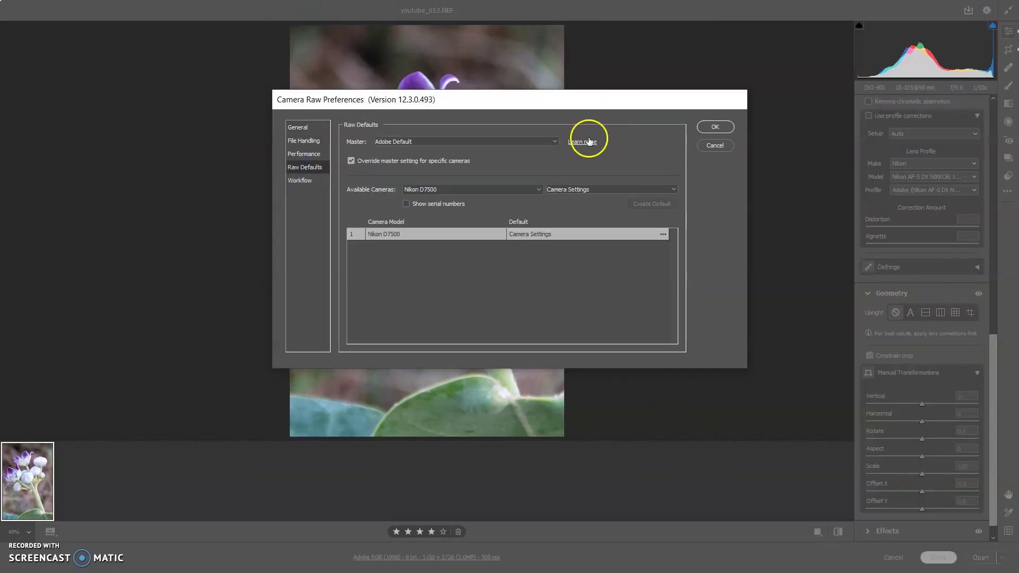
{"action": "left_click", "coordinate": [512, 142]}
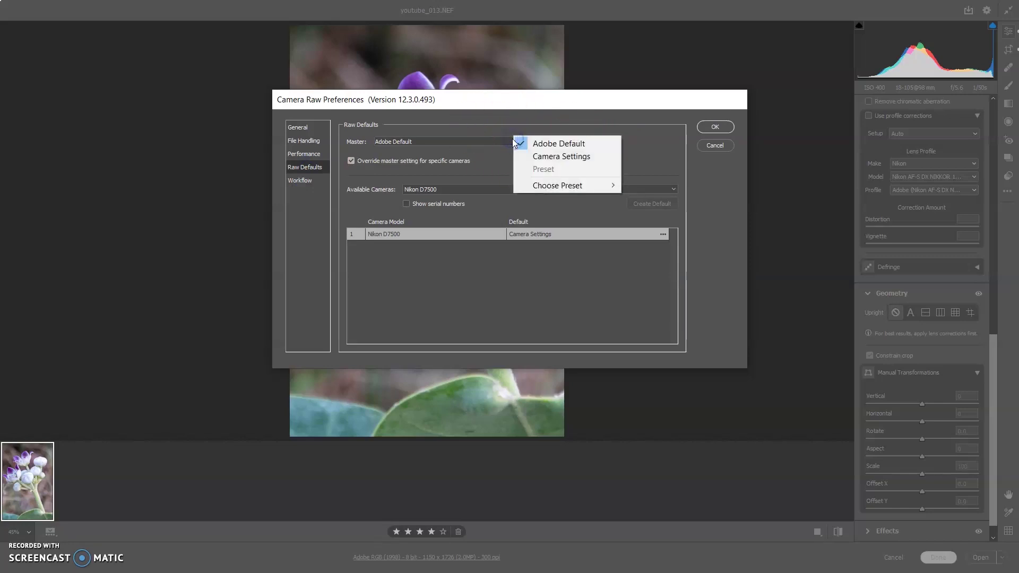
{"action": "left_click", "coordinate": [545, 155]}
{"action": "left_click", "coordinate": [531, 143]}
{"action": "left_click", "coordinate": [563, 142]}
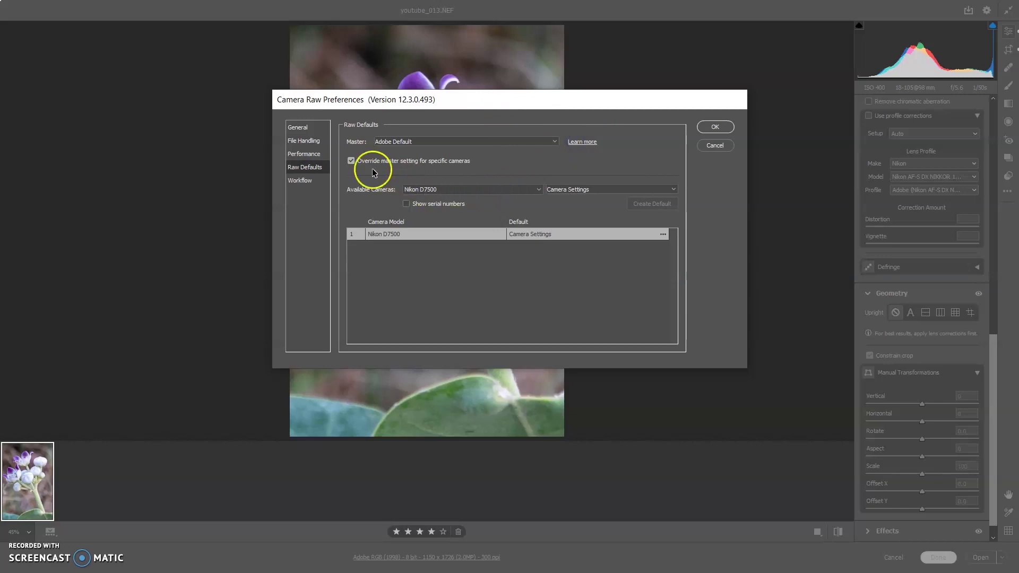
Override the Nikon D7500 raw default to Camera Settings.
{"action": "left_click", "coordinate": [449, 190]}
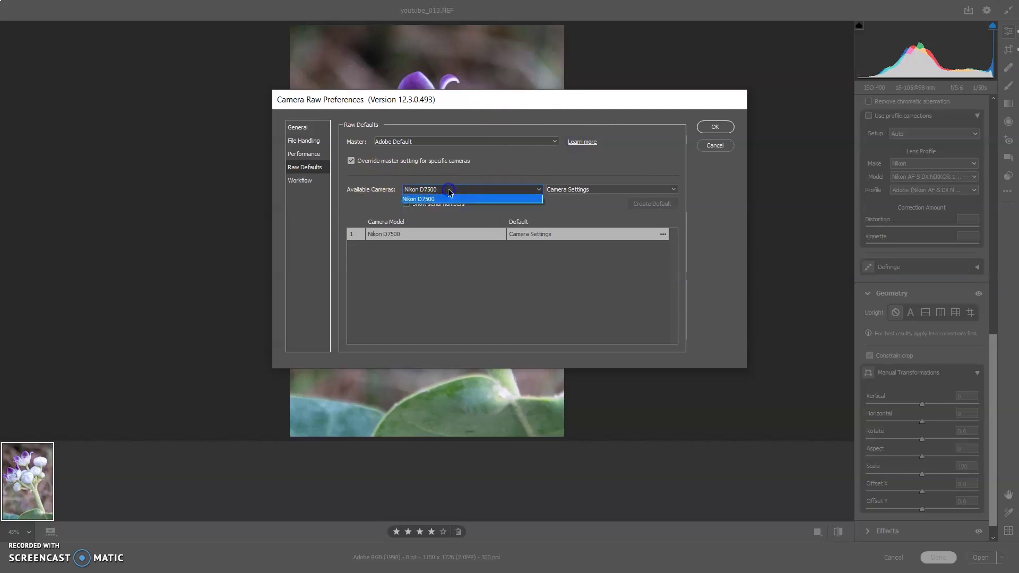
{"action": "left_click", "coordinate": [450, 201]}
{"action": "left_click", "coordinate": [603, 190]}
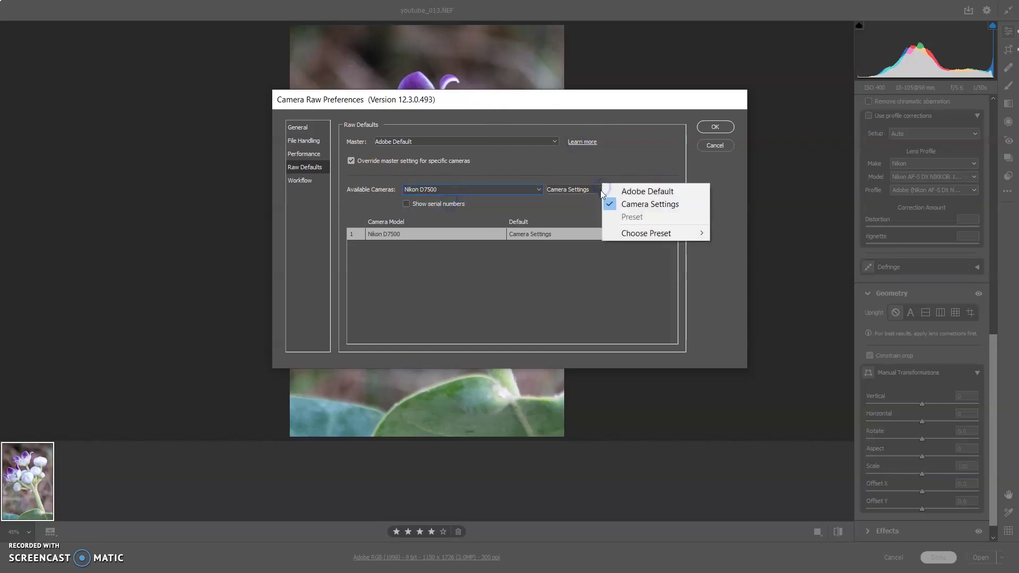
{"action": "left_click", "coordinate": [633, 206]}
{"action": "left_click", "coordinate": [632, 189]}
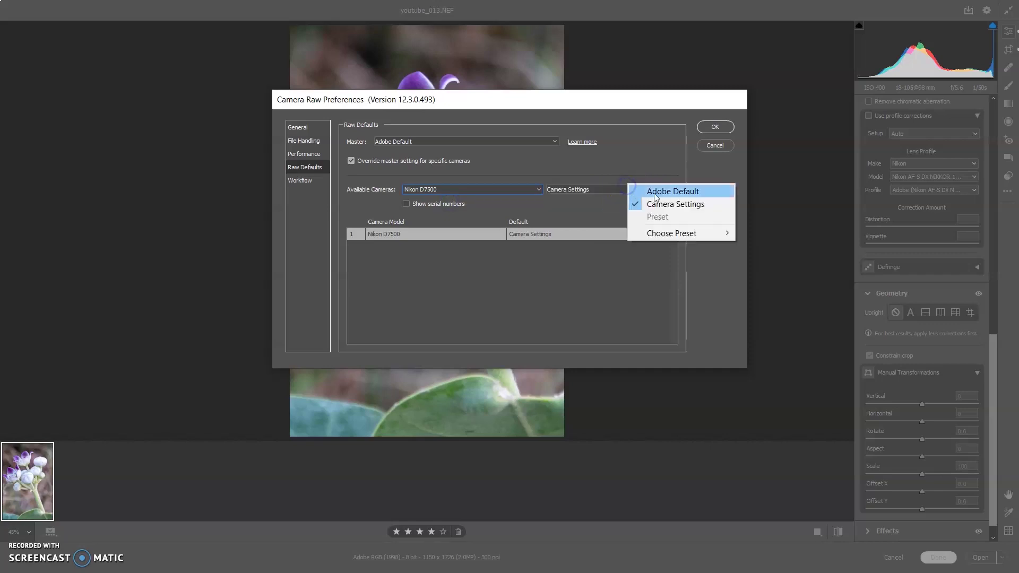
{"action": "left_click", "coordinate": [662, 192]}
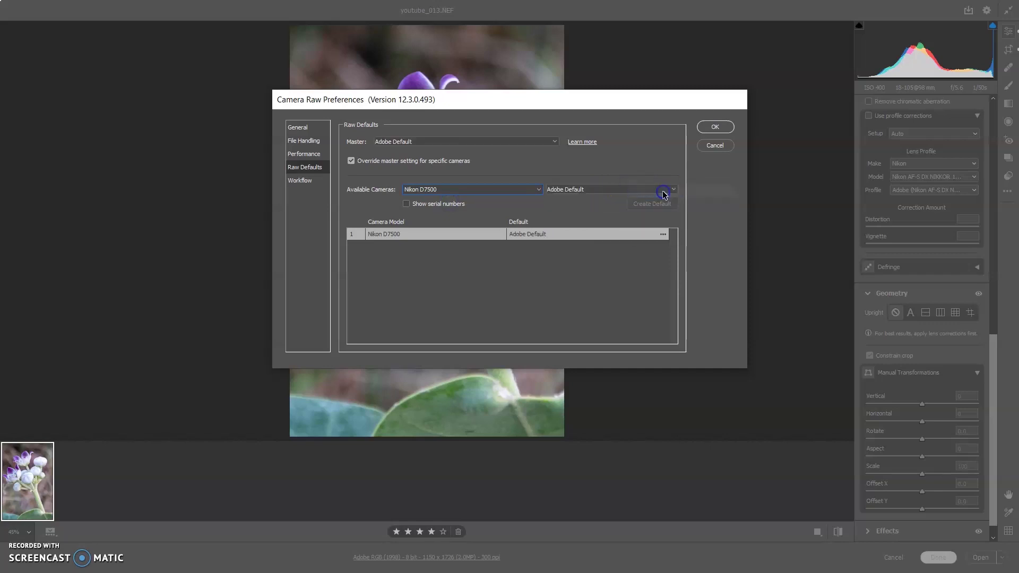
{"action": "left_click", "coordinate": [609, 191]}
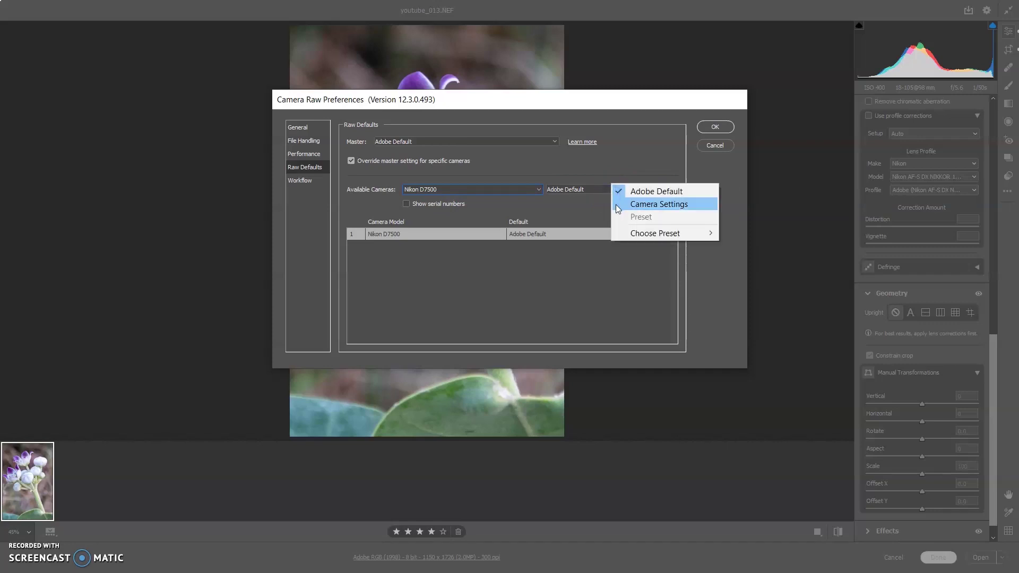
{"action": "left_click", "coordinate": [617, 206]}
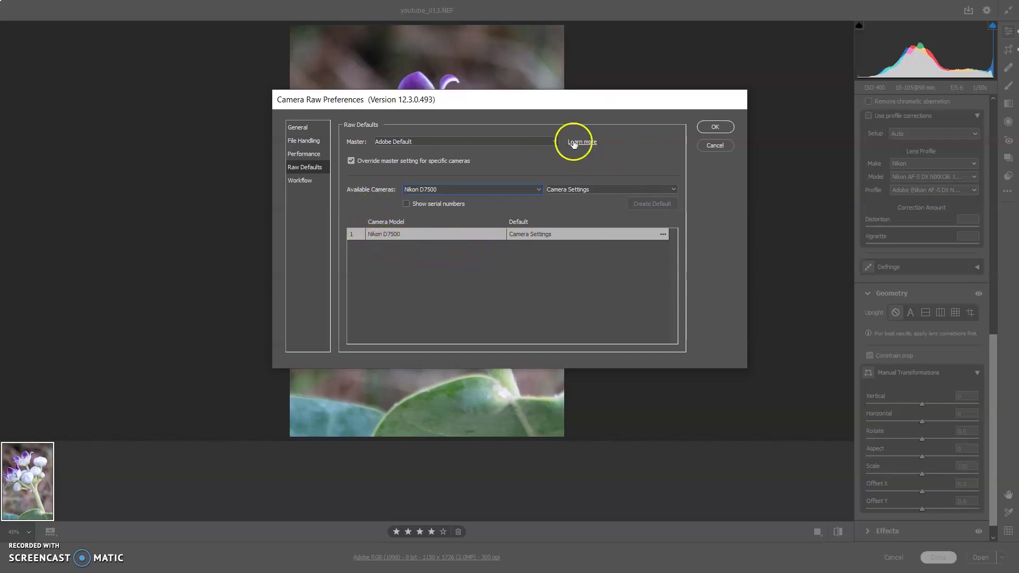
Confirm the master default is still Adobe Default and save the preferences.
{"action": "left_click", "coordinate": [537, 144]}
{"action": "left_click", "coordinate": [558, 156]}
{"action": "left_click", "coordinate": [542, 144]}
{"action": "left_click", "coordinate": [584, 143]}
{"action": "left_click", "coordinate": [714, 129]}
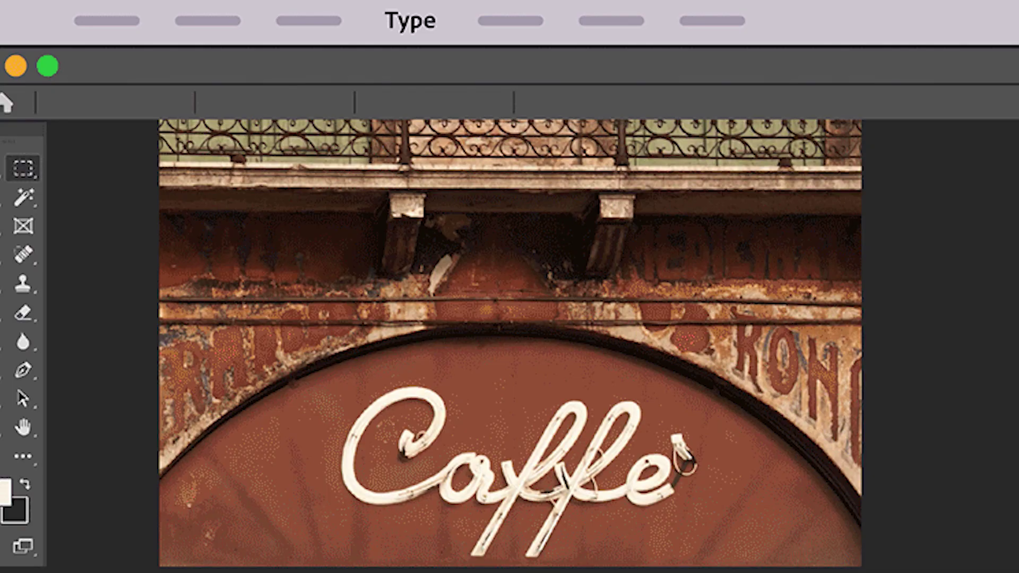
Match a font to the Caffe sign's script lettering and accept the top suggestion.
{"action": "left_click_drag", "start_coordinate": [318, 357], "coordinate": [719, 559]}
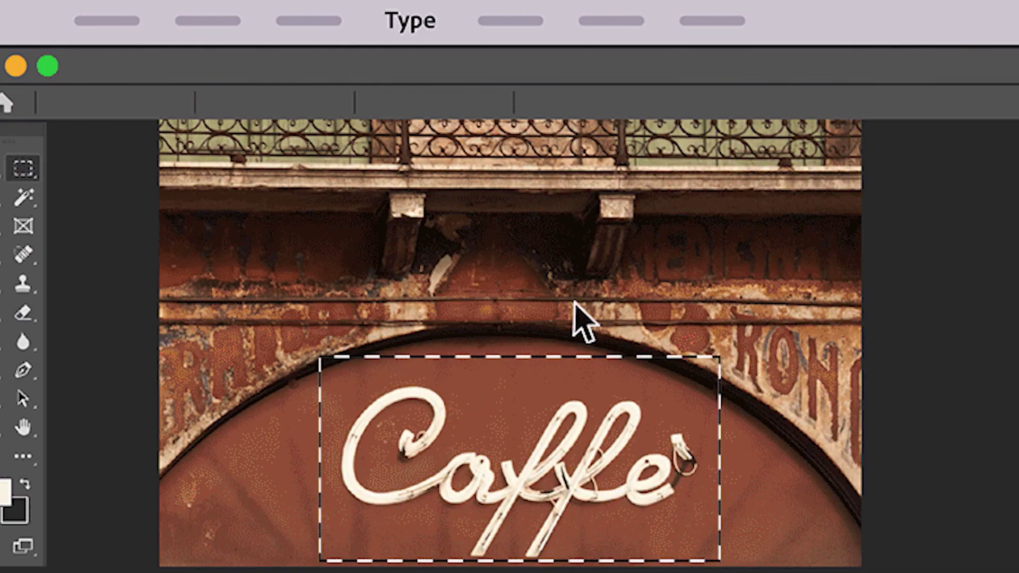
{"action": "left_click", "coordinate": [410, 22]}
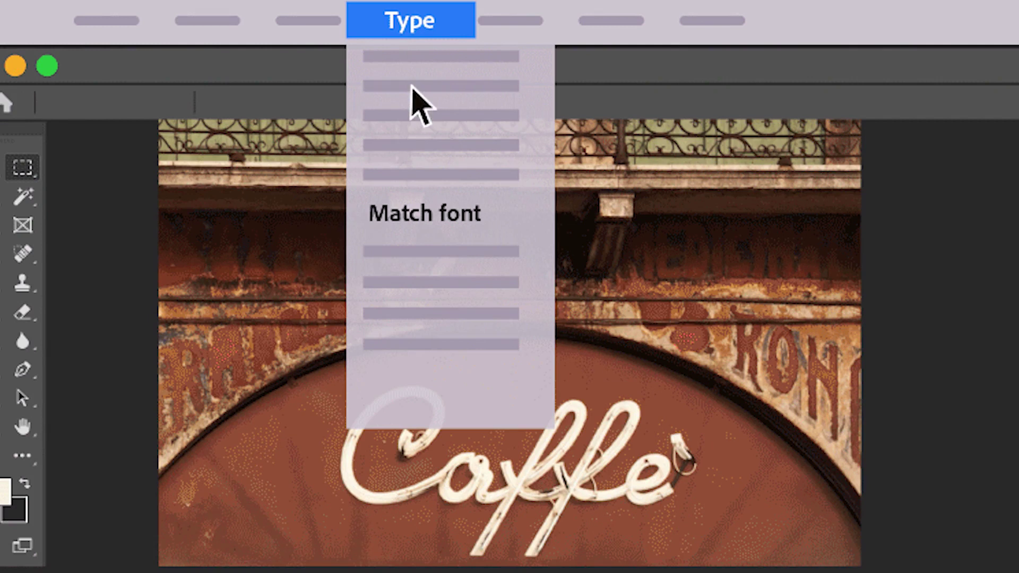
{"action": "left_click", "coordinate": [416, 215]}
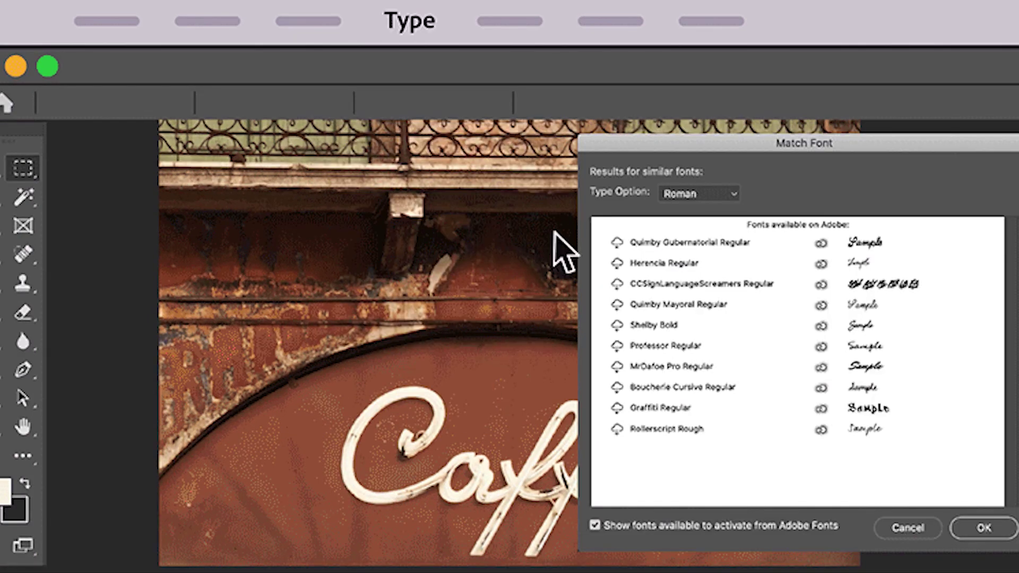
{"action": "left_click", "coordinate": [617, 244]}
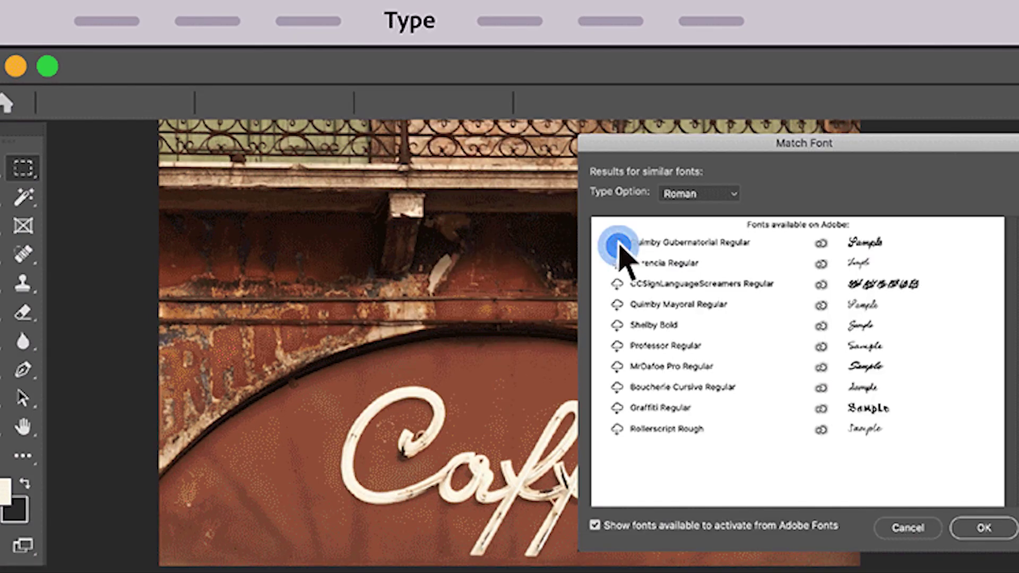
{"action": "left_click", "coordinate": [982, 529]}
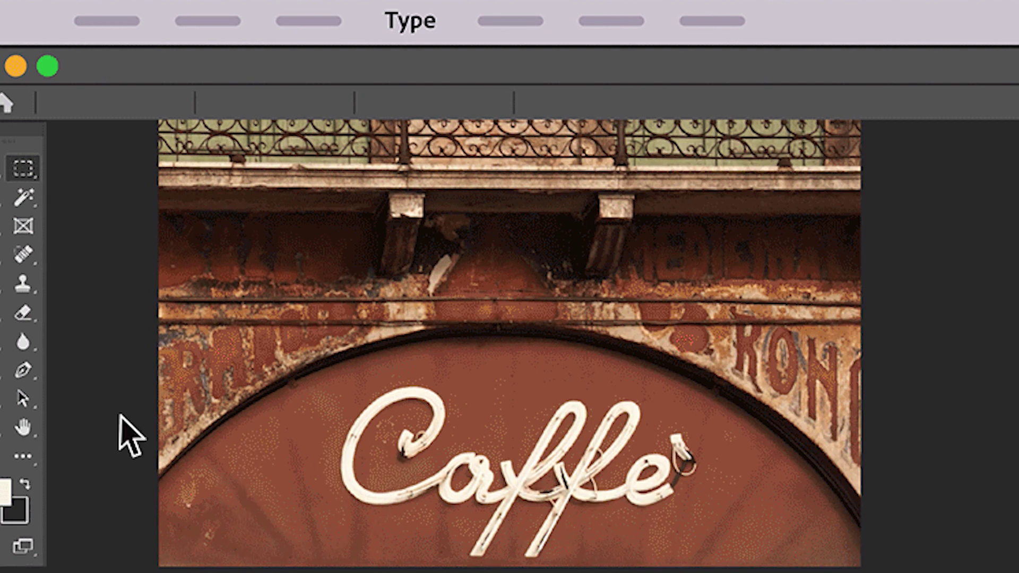
Reselect the Caffe lettering with the rectangular marquee and bring up the Type menu again.
{"action": "key", "text": "m"}
{"action": "left_click_drag", "start_coordinate": [319, 356], "coordinate": [719, 559]}
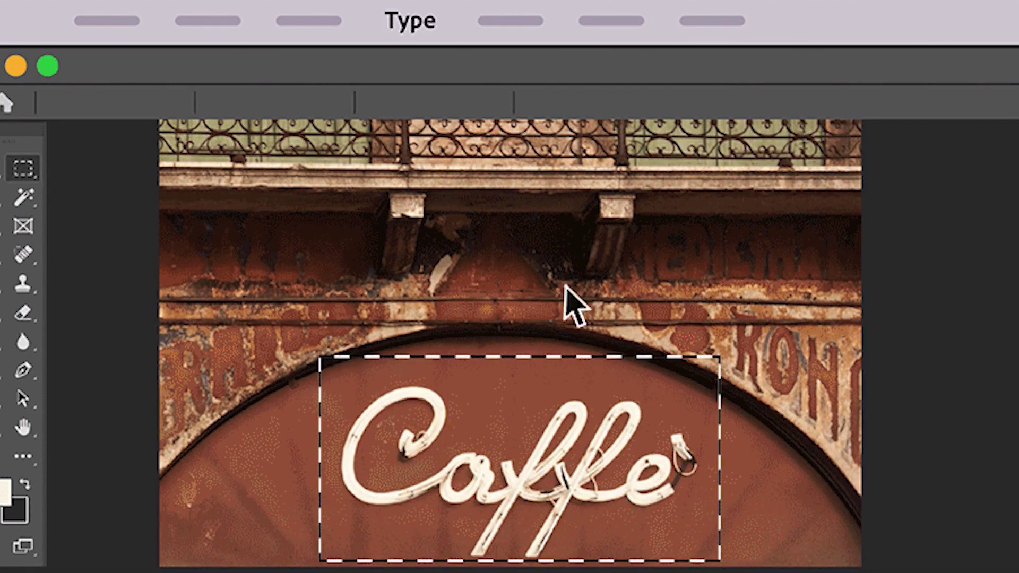
{"action": "left_click", "coordinate": [412, 27]}
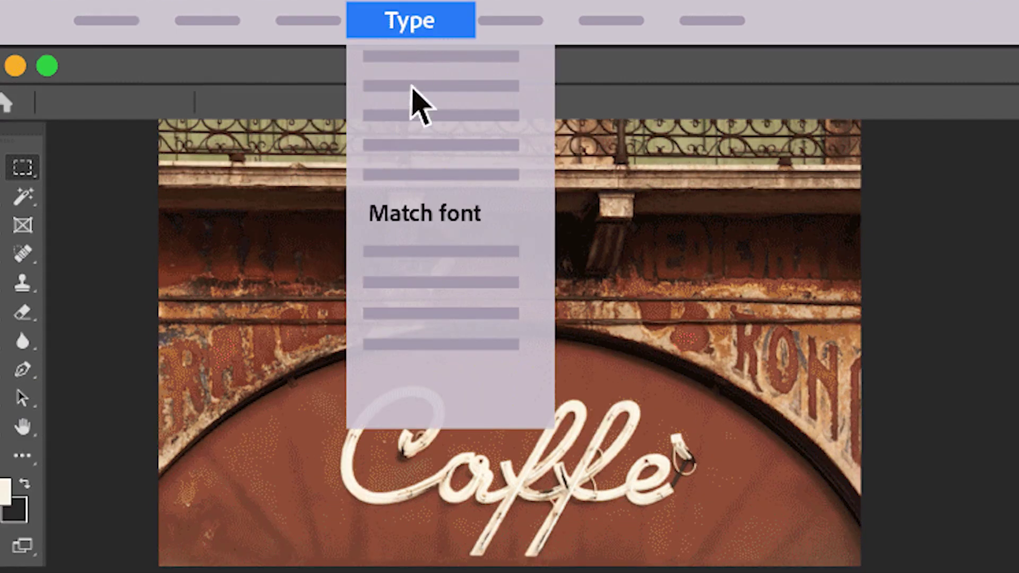
Delete the existing text layer and match the Lenspassions lettering to Segoe Print Bold.
{"action": "left_click", "coordinate": [414, 212]}
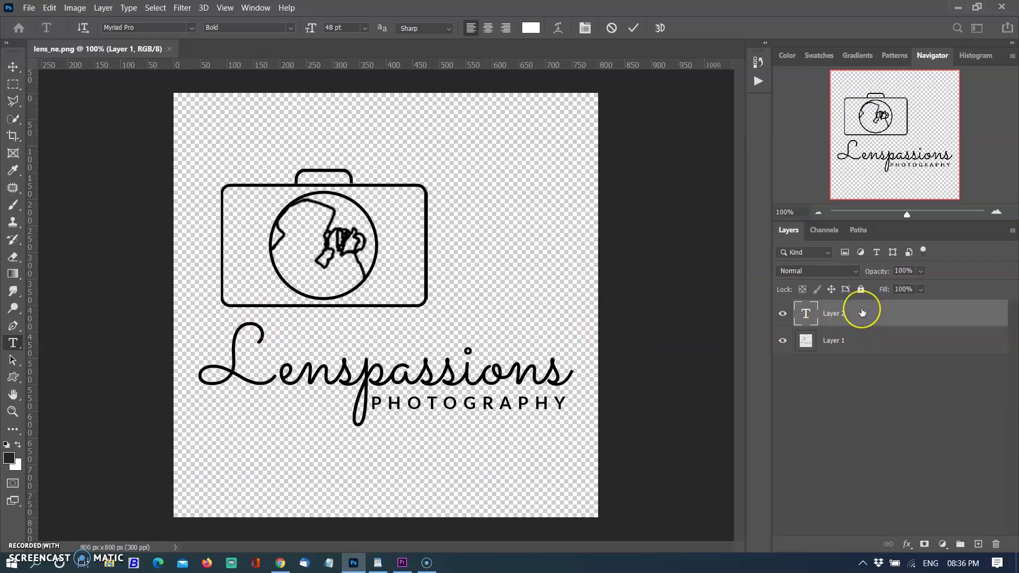
{"action": "key", "text": "Delete"}
{"action": "left_click", "coordinate": [13, 84]}
{"action": "left_click_drag", "start_coordinate": [200, 326], "coordinate": [574, 428]}
{"action": "left_click", "coordinate": [128, 7]}
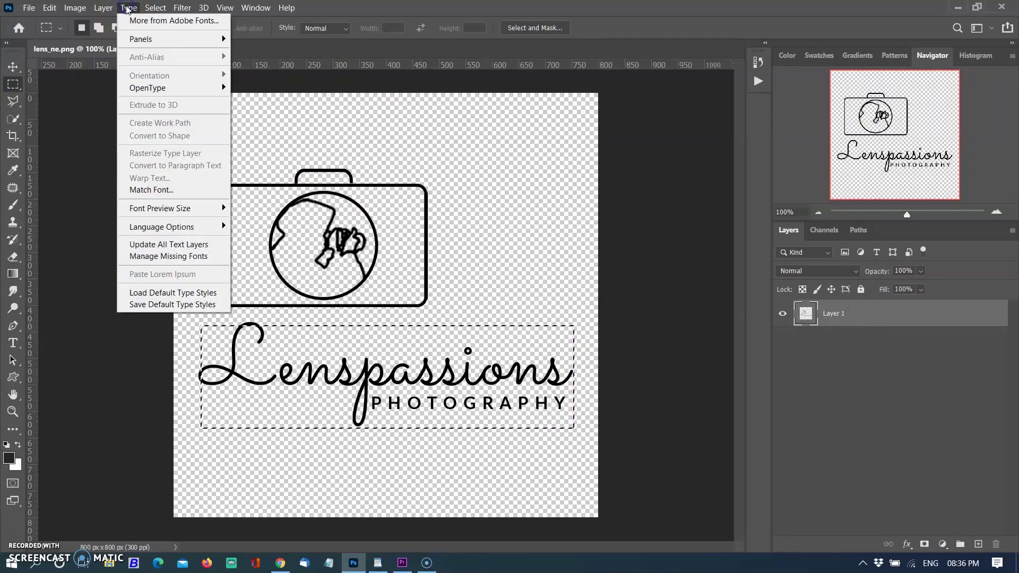
{"action": "left_click", "coordinate": [163, 190]}
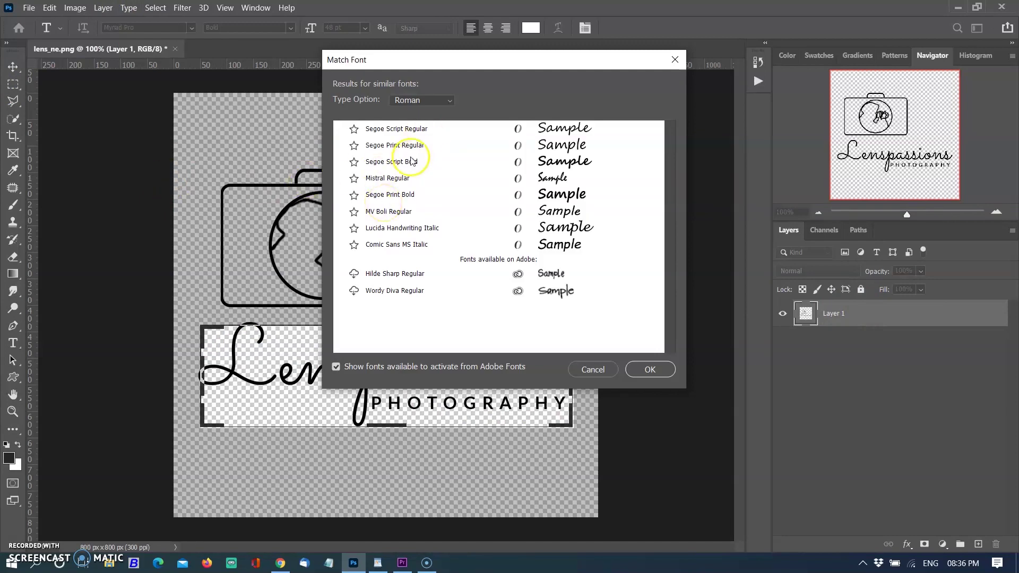
{"action": "left_click", "coordinate": [401, 196]}
{"action": "left_click", "coordinate": [626, 371]}
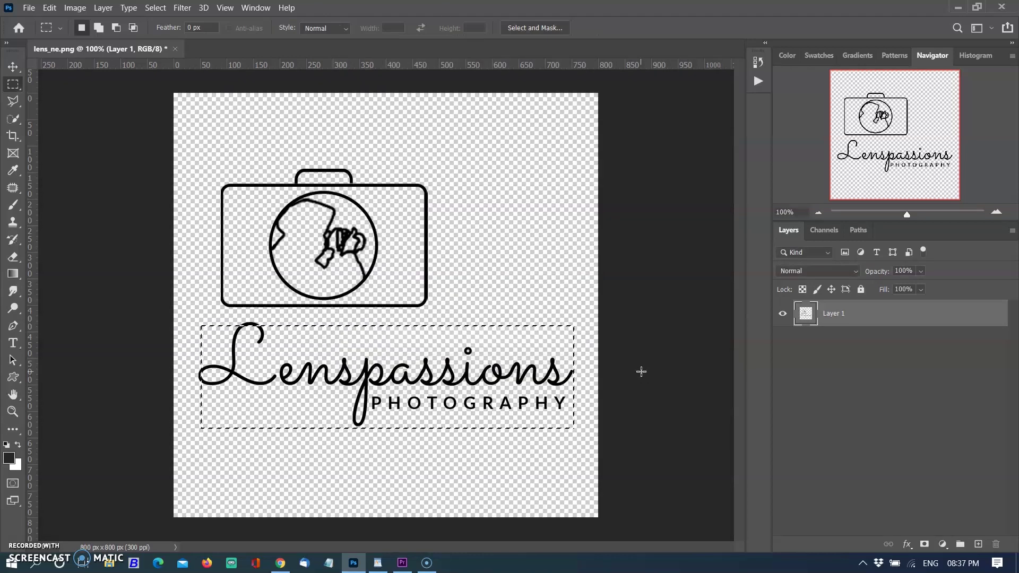
Type the person's name below the logo in black, 11 pt Segoe Print Bold.
{"action": "key", "text": "t"}
{"action": "left_click", "coordinate": [287, 466]}
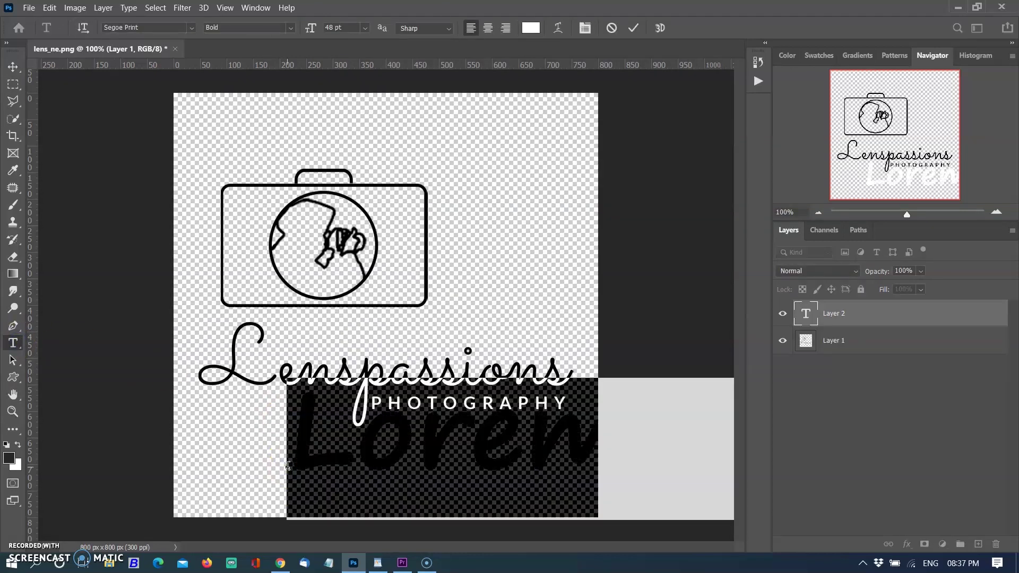
{"action": "type", "text": "Manjo"}
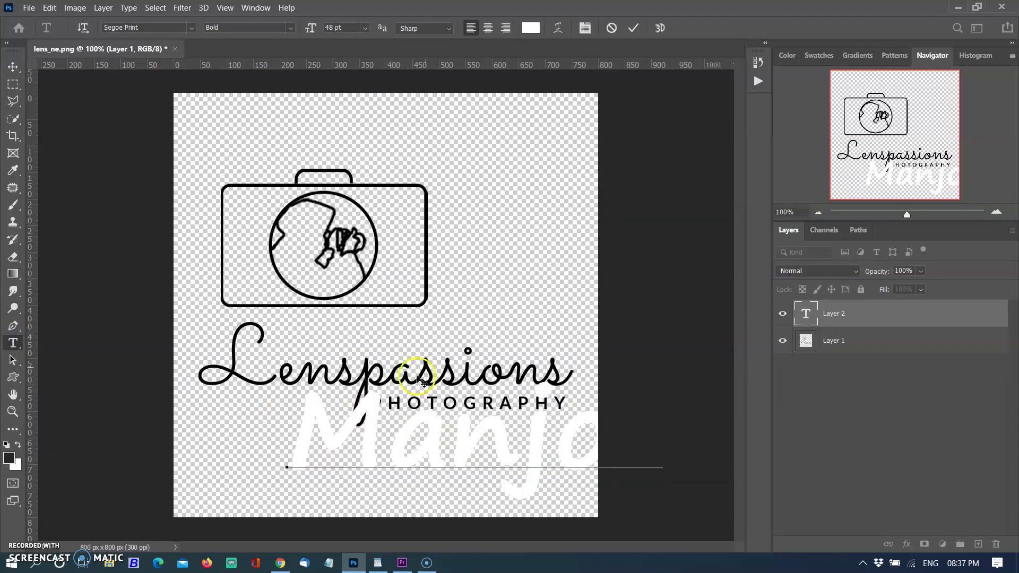
{"action": "key", "text": "ctrl+a"}
{"action": "left_click", "coordinate": [530, 28]}
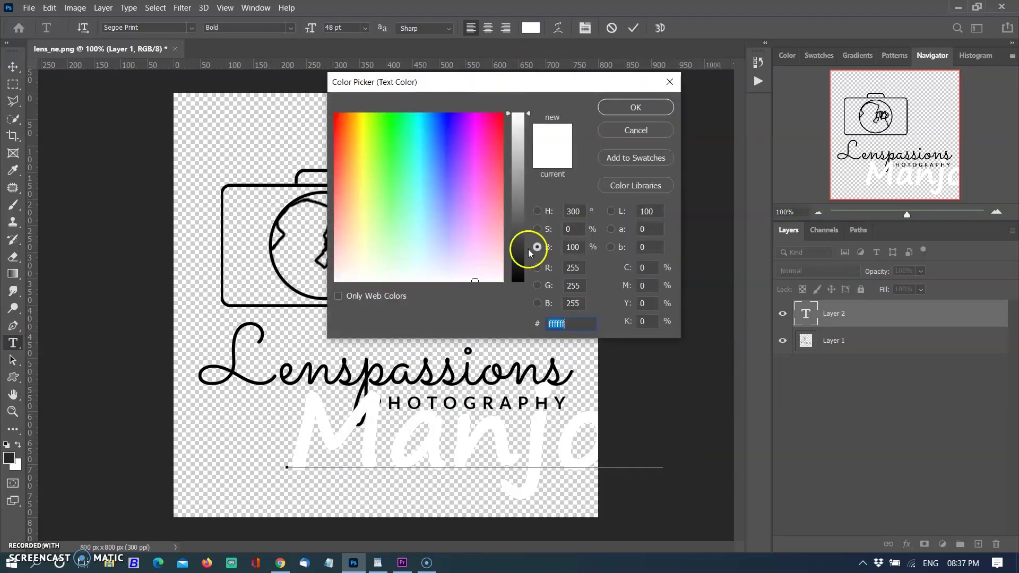
{"action": "left_click", "coordinate": [537, 211]}
{"action": "left_click", "coordinate": [357, 270]}
{"action": "left_click", "coordinate": [639, 107]}
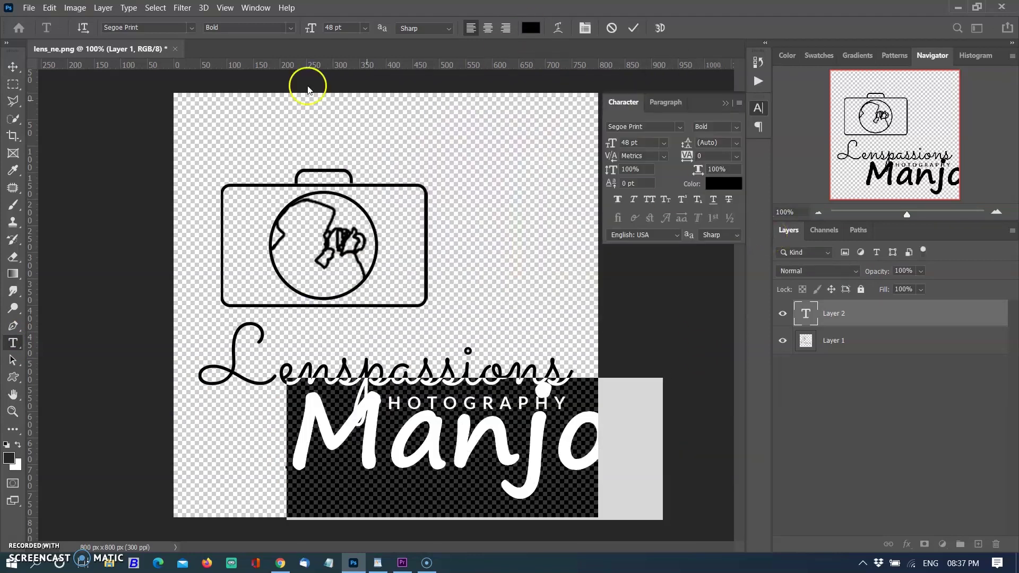
{"action": "left_click", "coordinate": [365, 27]}
{"action": "left_click", "coordinate": [356, 105]}
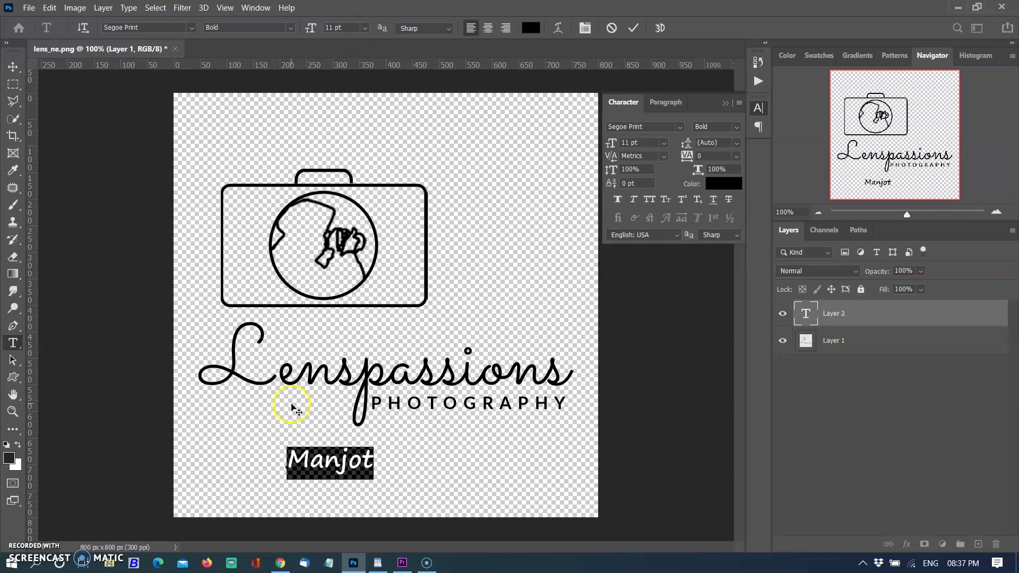
{"action": "left_click", "coordinate": [316, 451]}
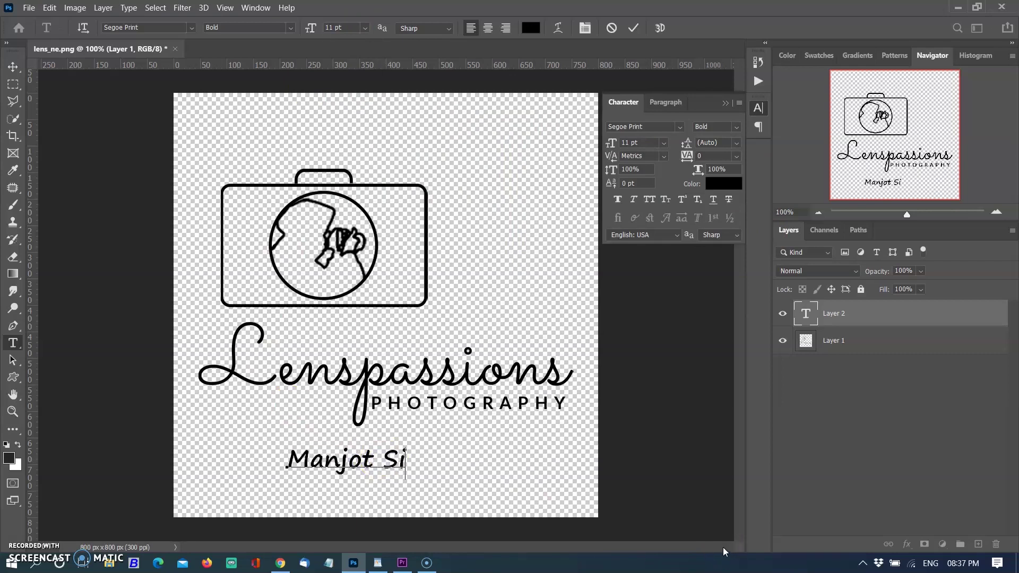